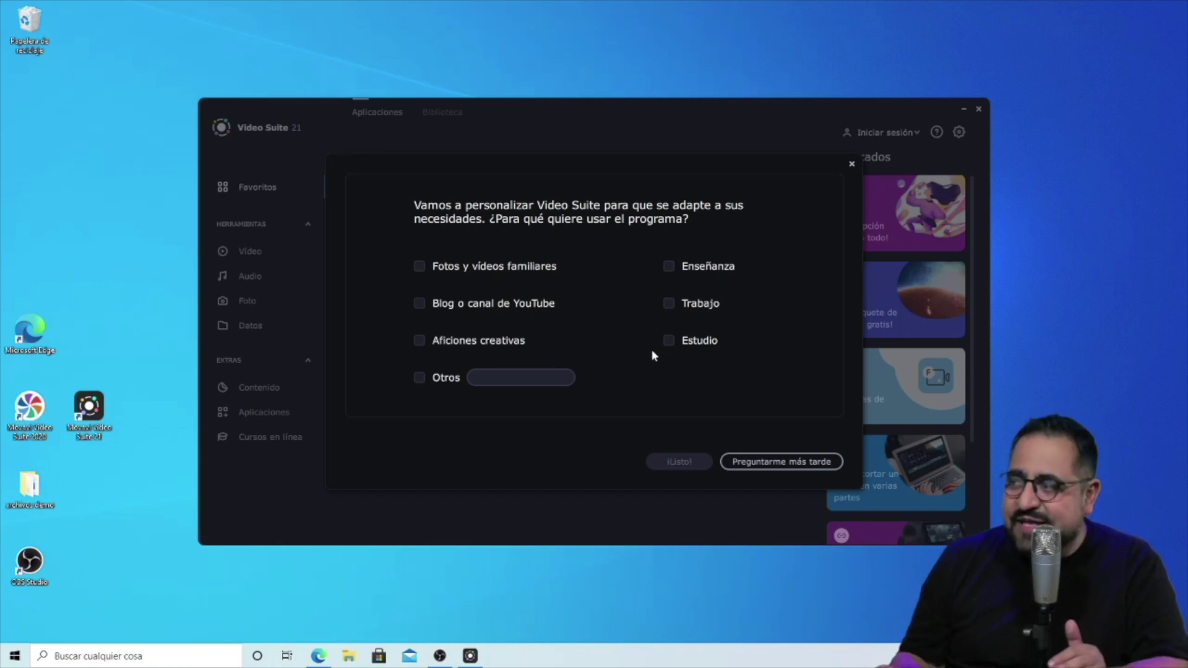
- Dismiss the personalization survey and browse the Audio, Foto, Datos and Vídeo features that can be added to the favourites, adding none
{"action": "left_click", "coordinate": [852, 166]}
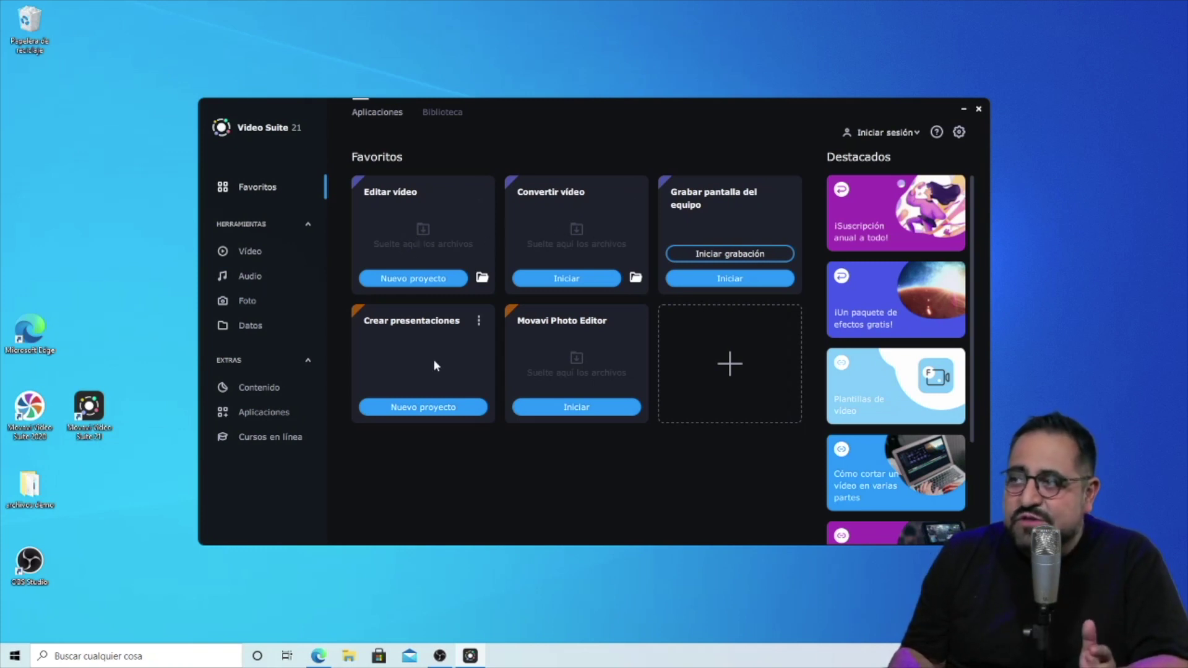
{"action": "left_click", "coordinate": [733, 367]}
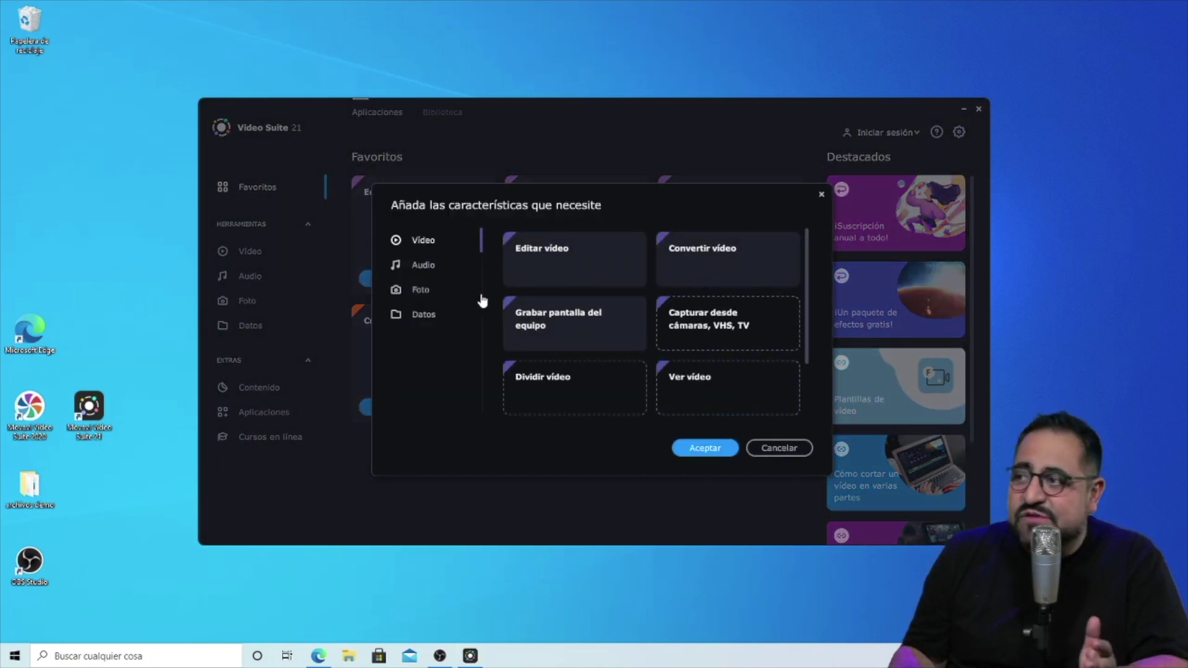
{"action": "left_click", "coordinate": [408, 269]}
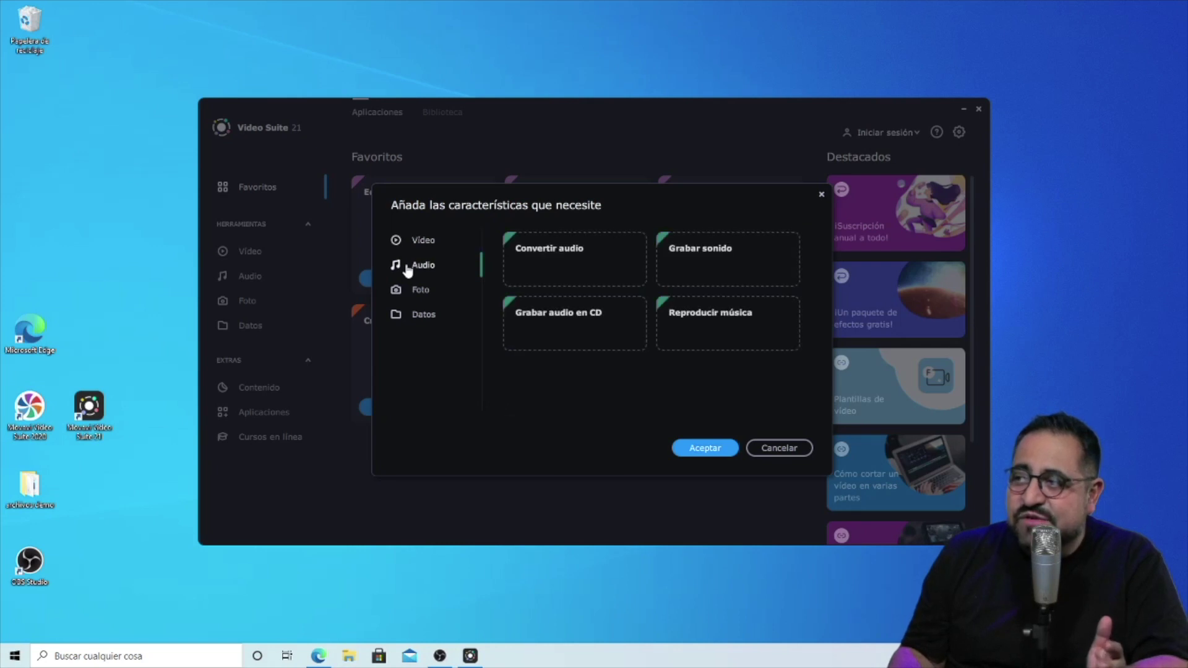
{"action": "left_click", "coordinate": [408, 292]}
{"action": "left_click", "coordinate": [411, 313]}
{"action": "left_click", "coordinate": [412, 240]}
{"action": "left_click", "coordinate": [421, 266]}
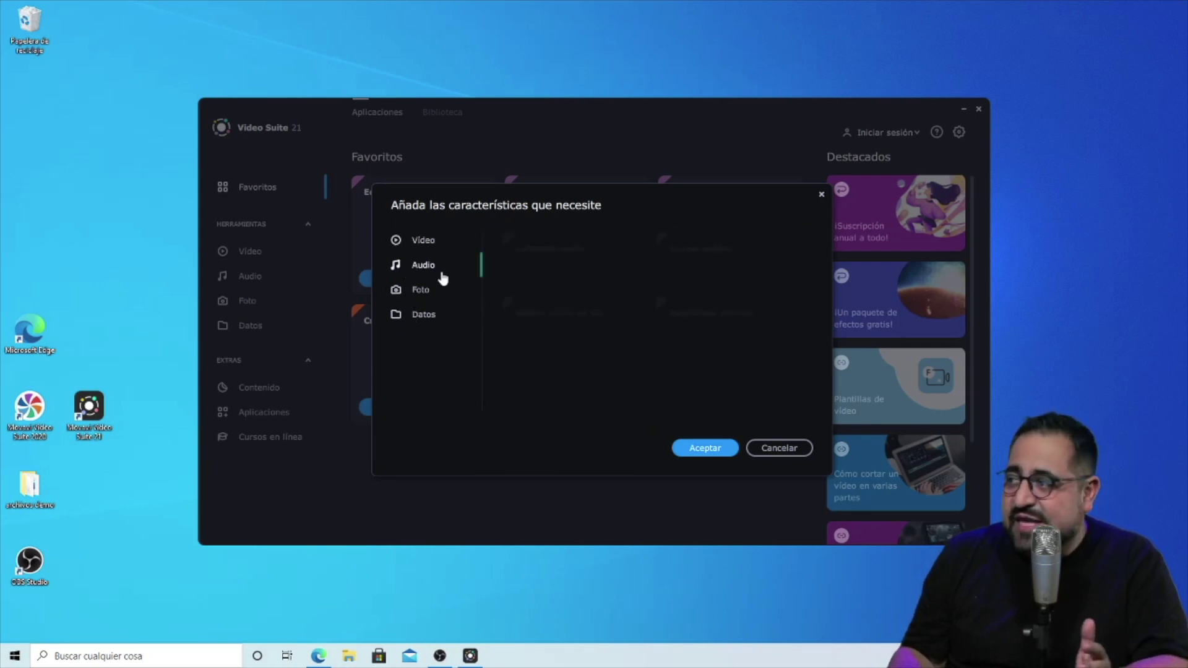
{"action": "left_click", "coordinate": [791, 448]}
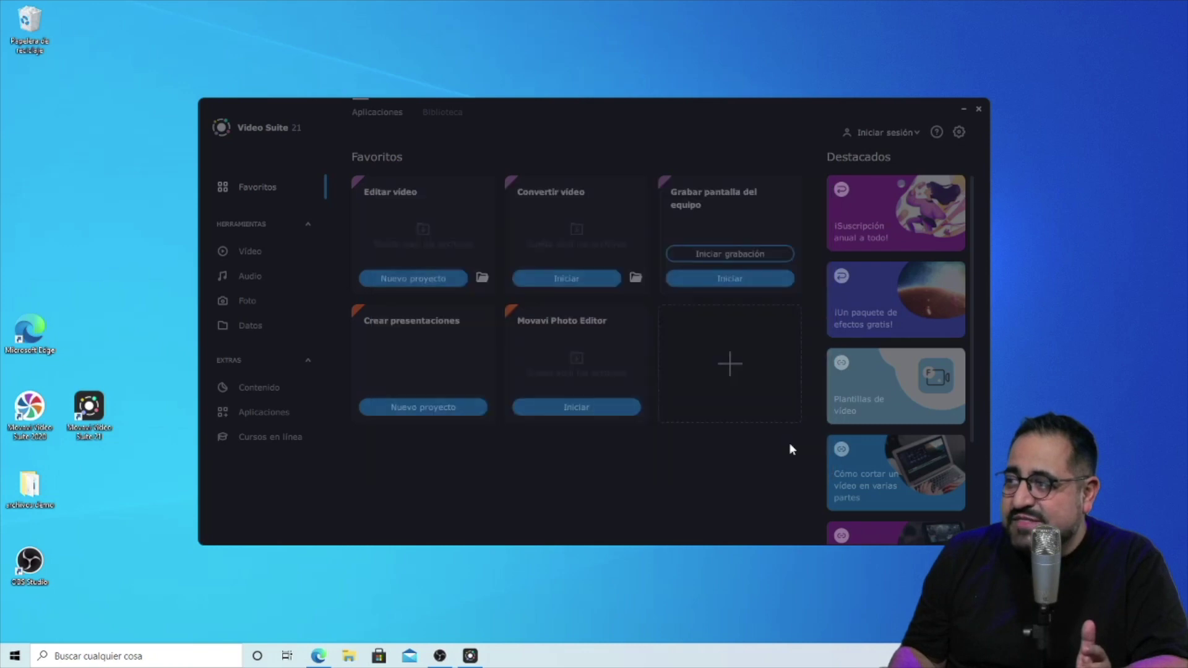
- Look through the available tools in the Vídeo, Audio and Foto categories
{"action": "left_click", "coordinate": [260, 259]}
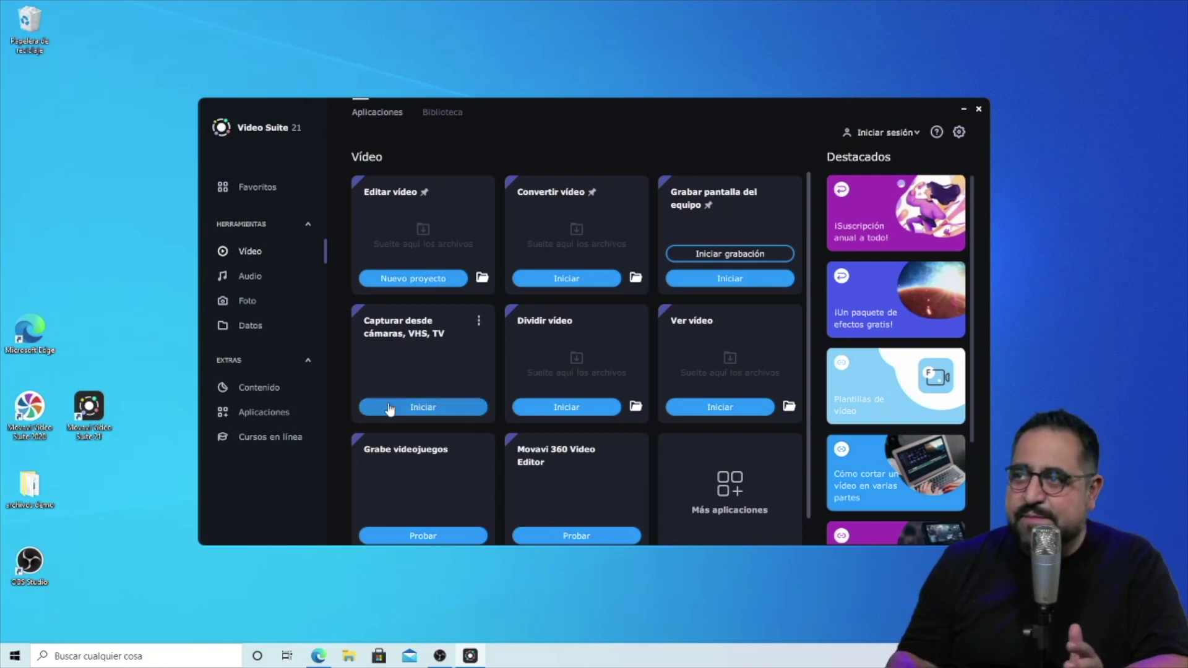
{"action": "left_click", "coordinate": [243, 280]}
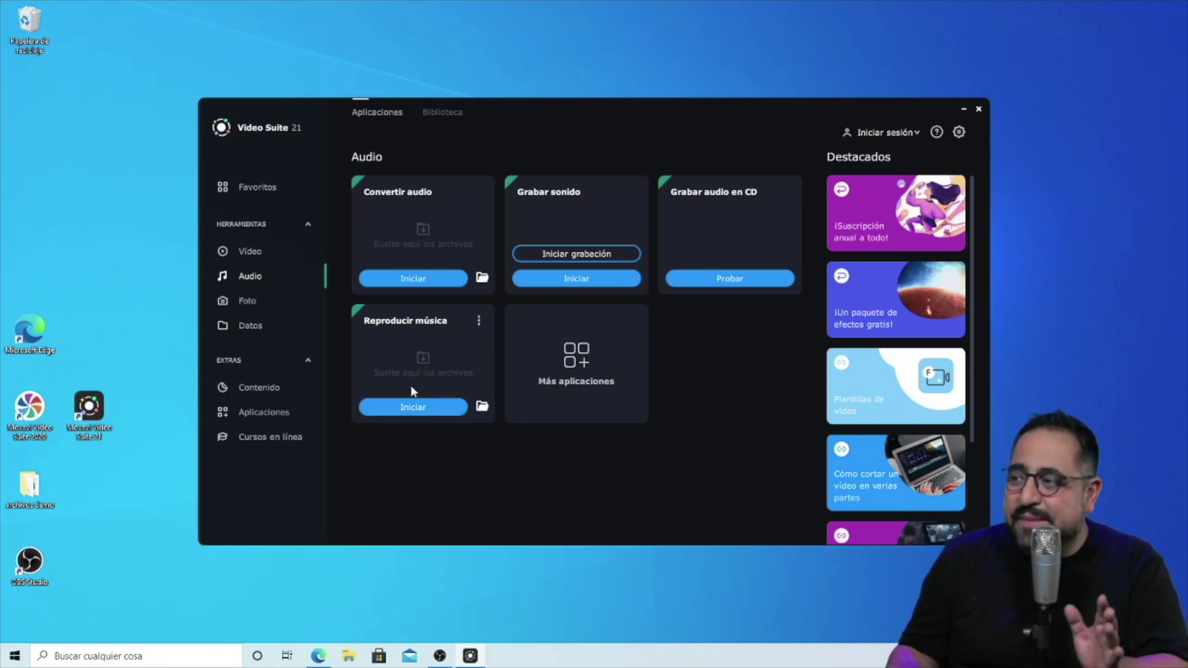
{"action": "left_click", "coordinate": [250, 302]}
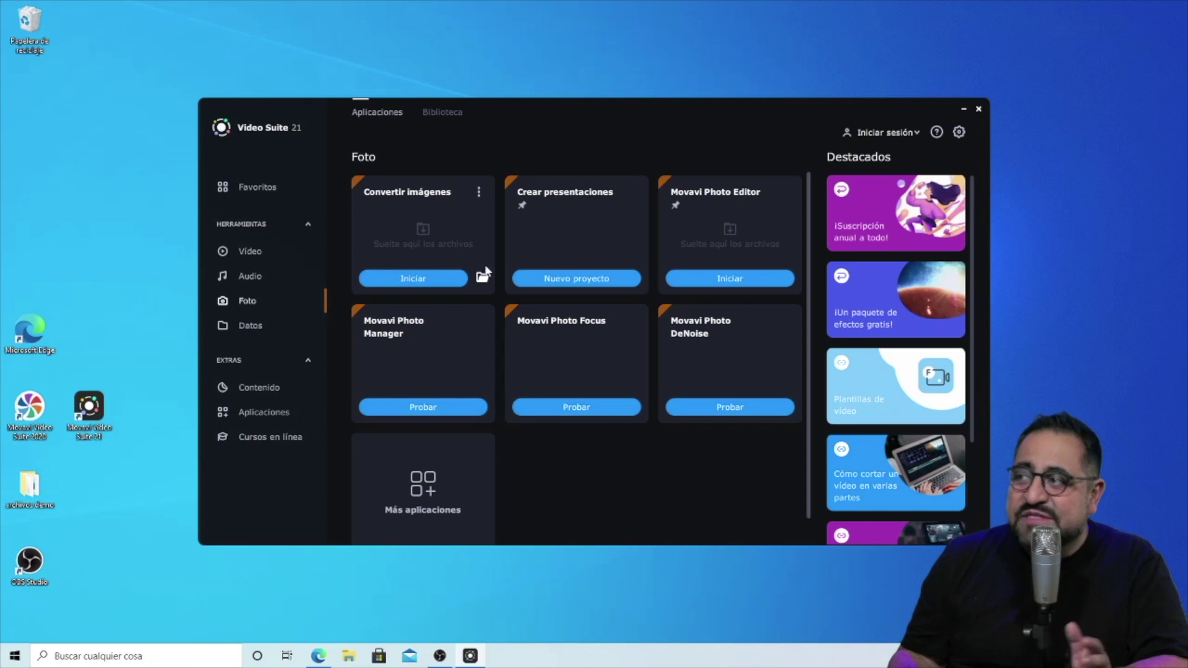
- Start a new presentation project in a maximized window, import all four photos from the FOTOS folder and select them
{"action": "left_click", "coordinate": [575, 281]}
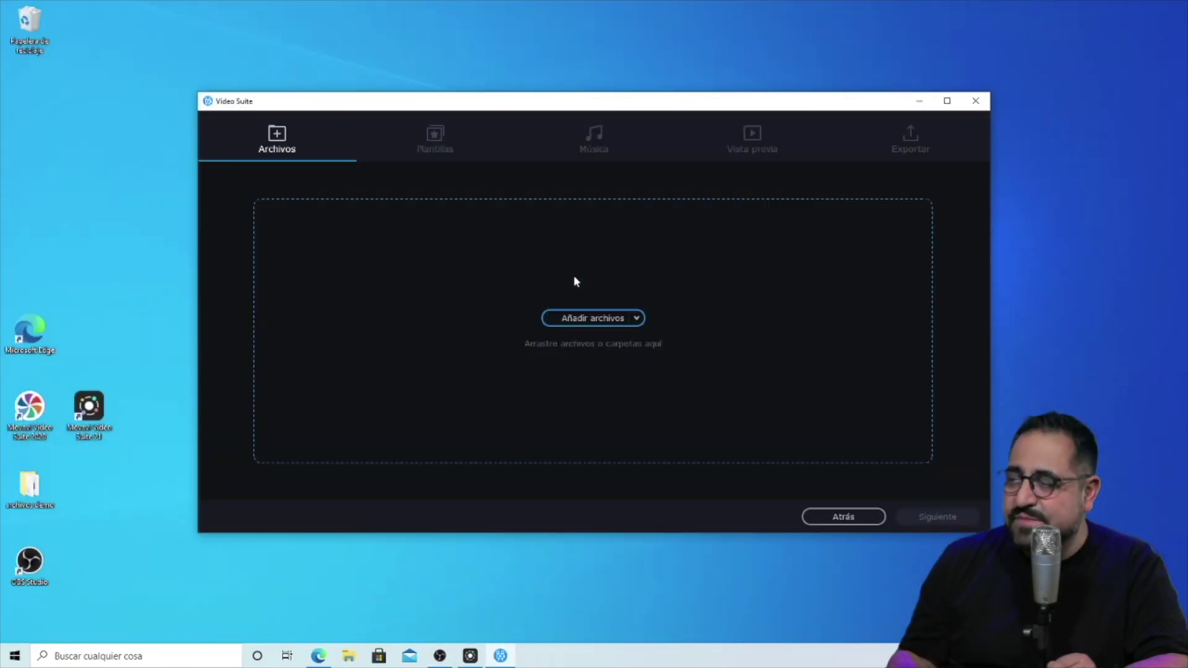
{"action": "left_click", "coordinate": [947, 100]}
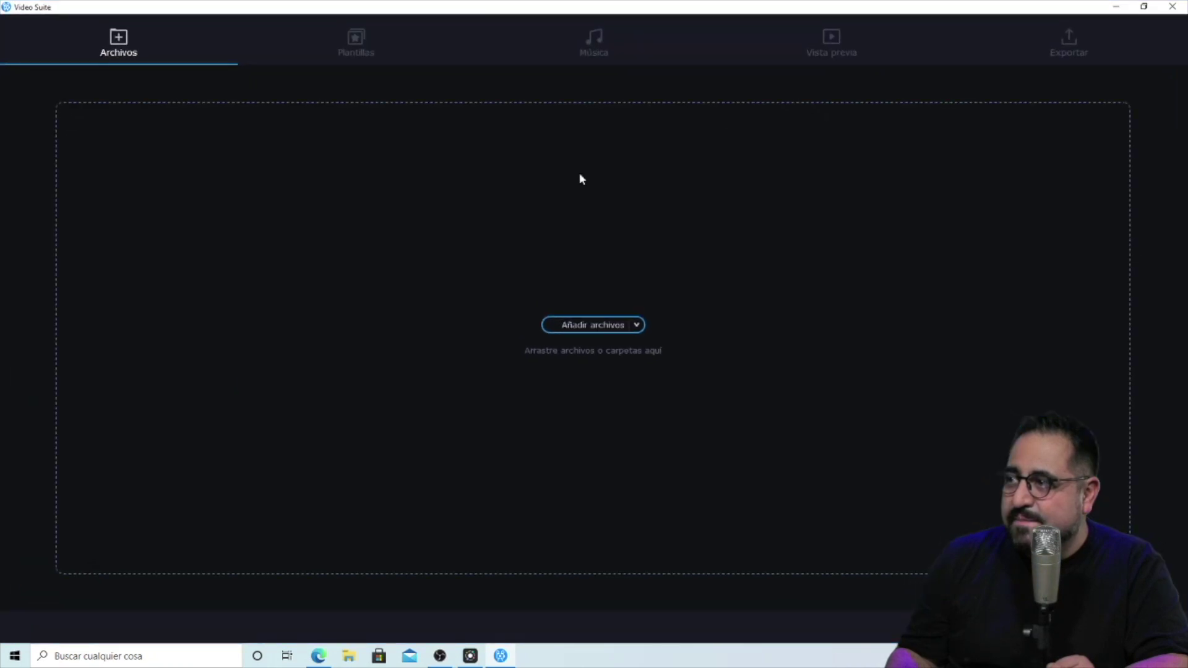
{"action": "left_click", "coordinate": [589, 325]}
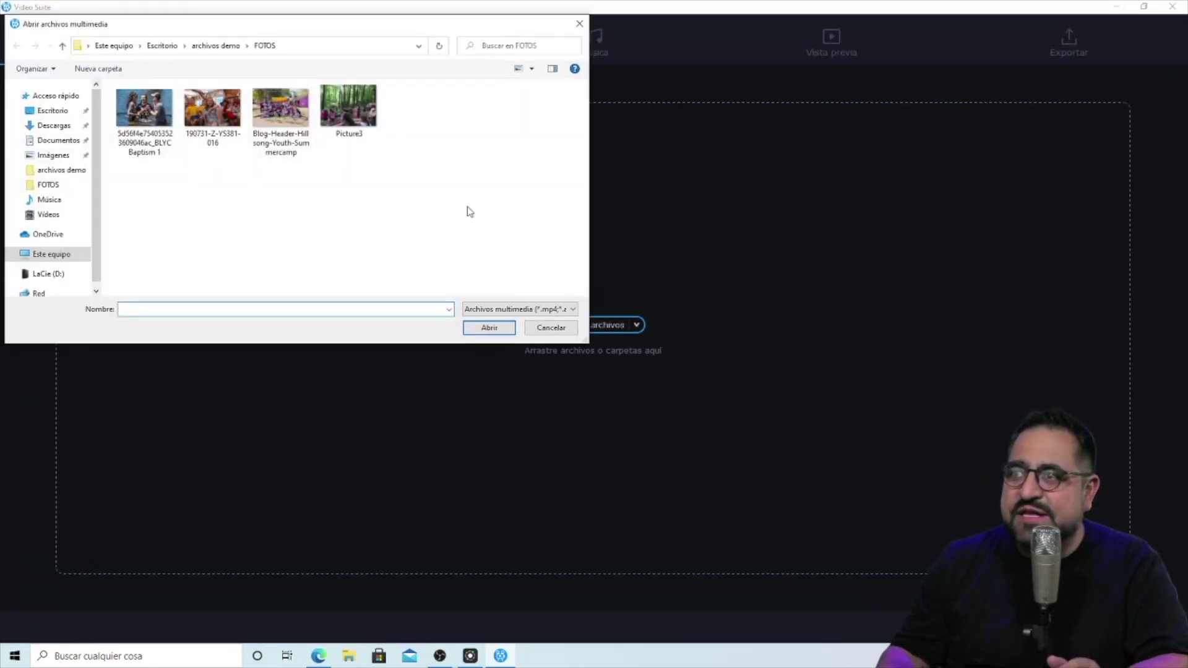
{"action": "left_click_drag", "start_coordinate": [476, 196], "coordinate": [109, 107]}
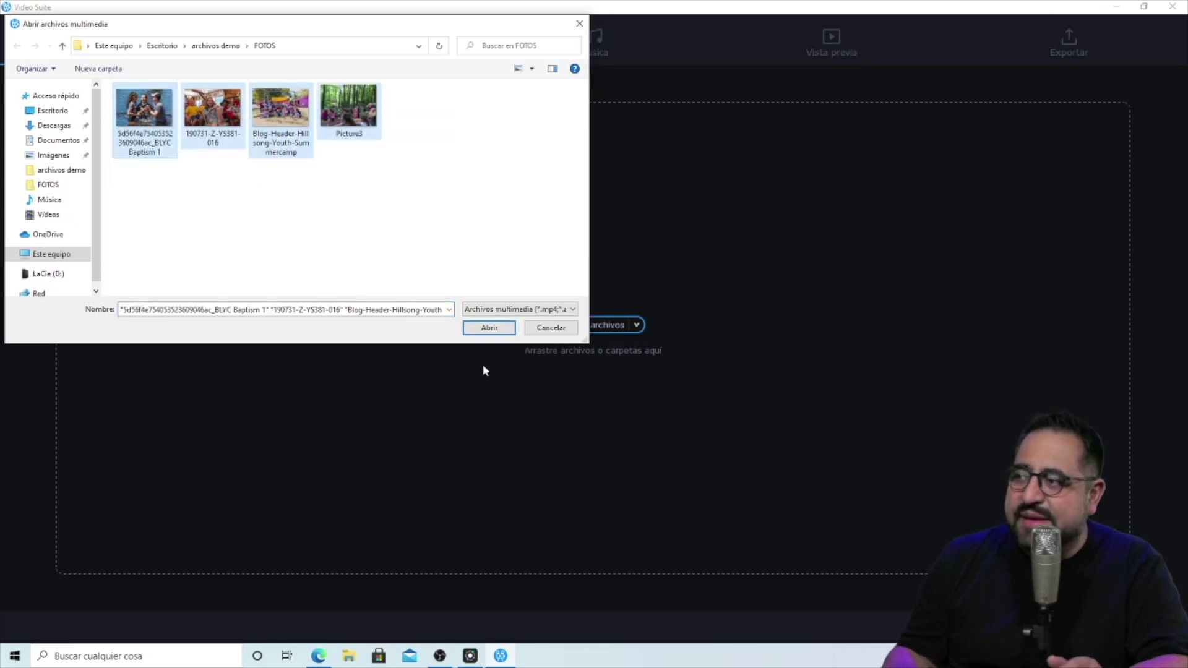
{"action": "left_click", "coordinate": [489, 328]}
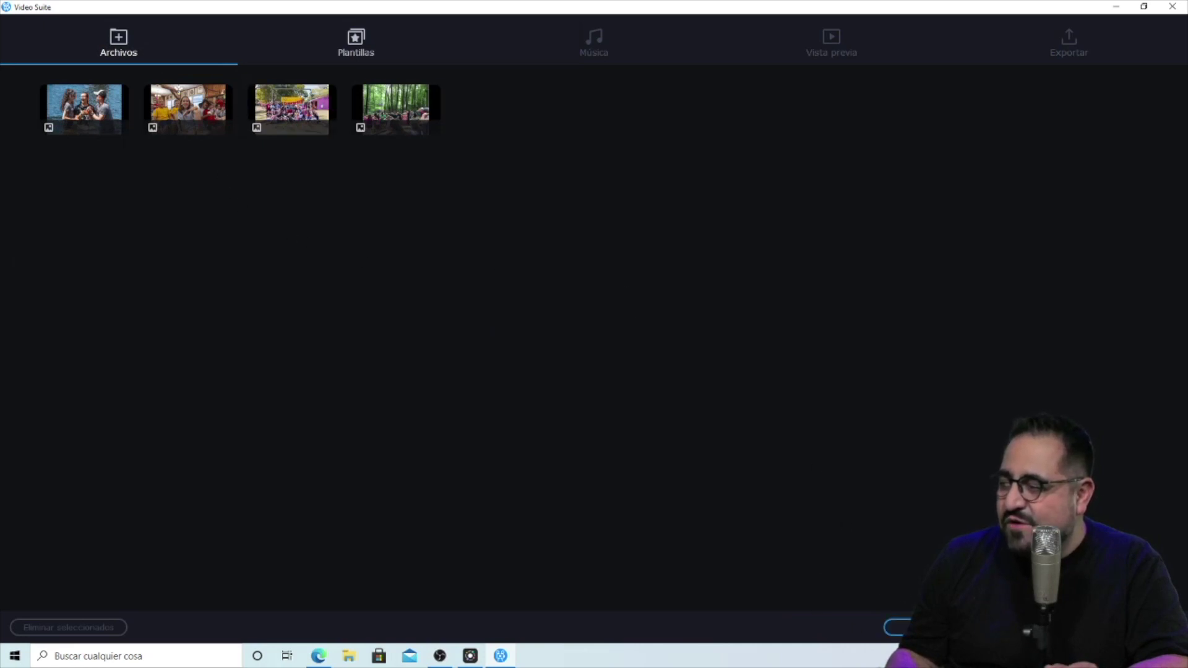
{"action": "left_click_drag", "start_coordinate": [482, 230], "coordinate": [52, 119]}
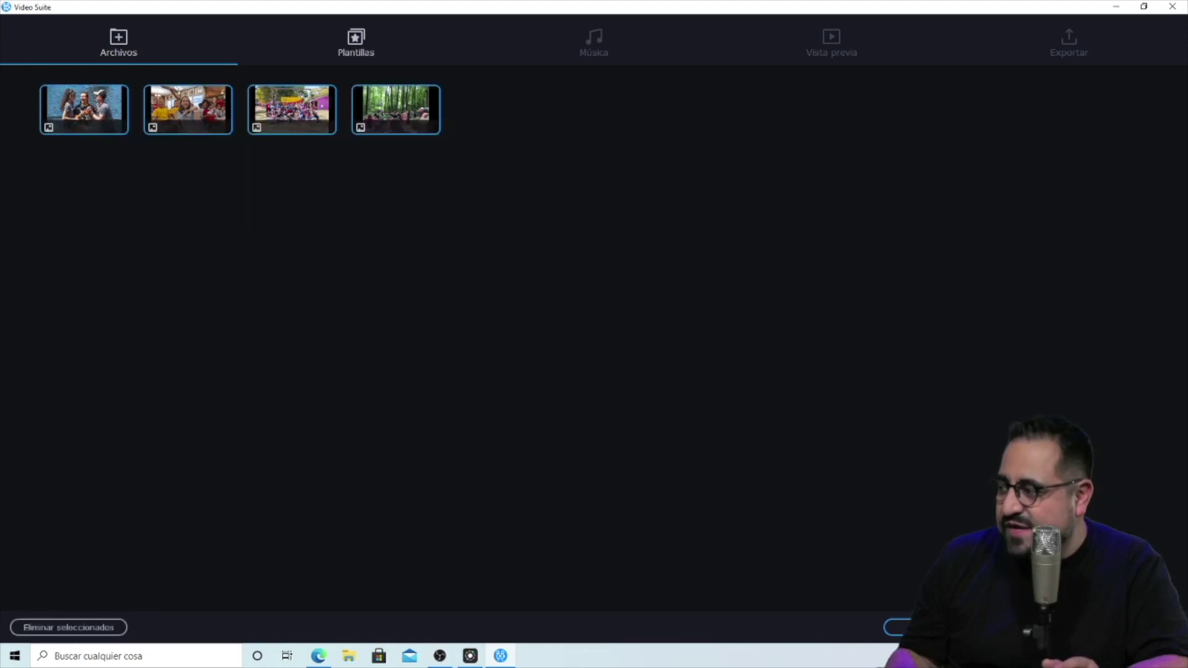
- Try the geometric, artistic, Fundido cruzado and Familia templates, and choose Transiciones aleatorias for the slideshow
{"action": "left_click", "coordinate": [894, 627]}
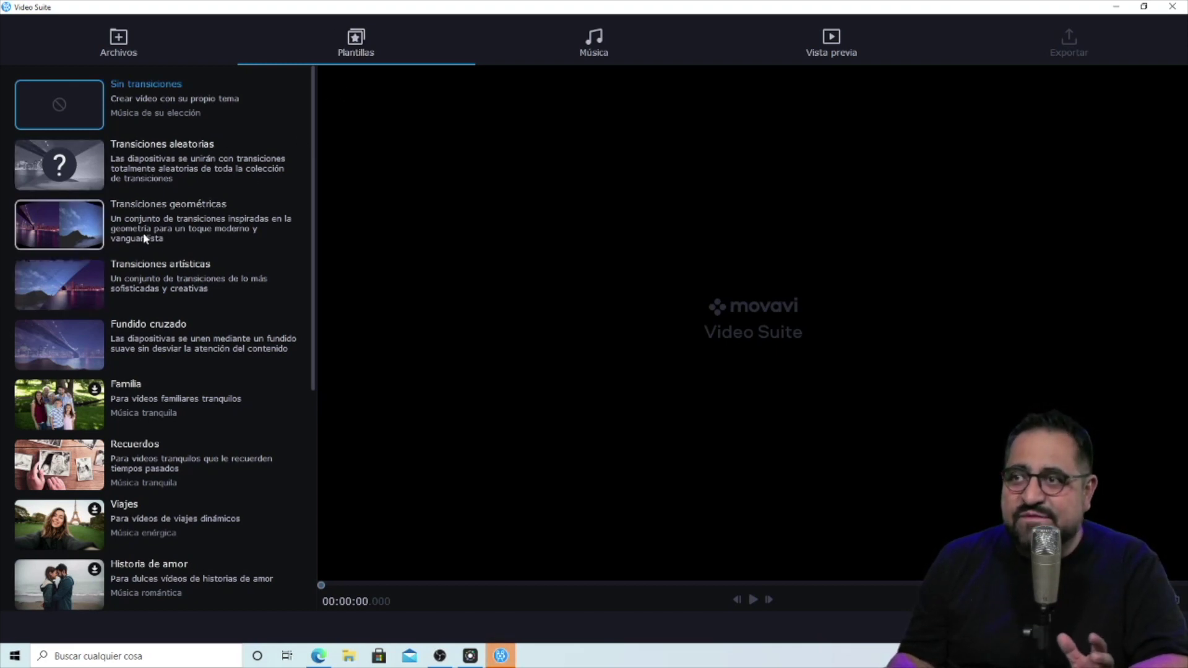
{"action": "left_click", "coordinate": [87, 225]}
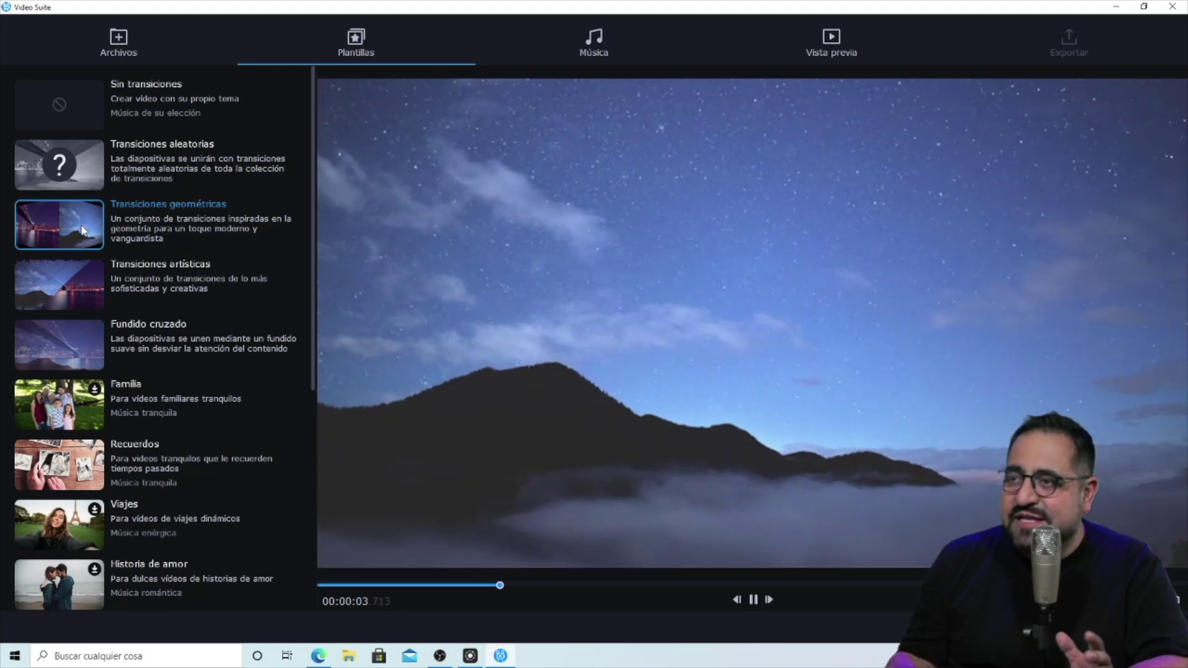
{"action": "left_click", "coordinate": [56, 295]}
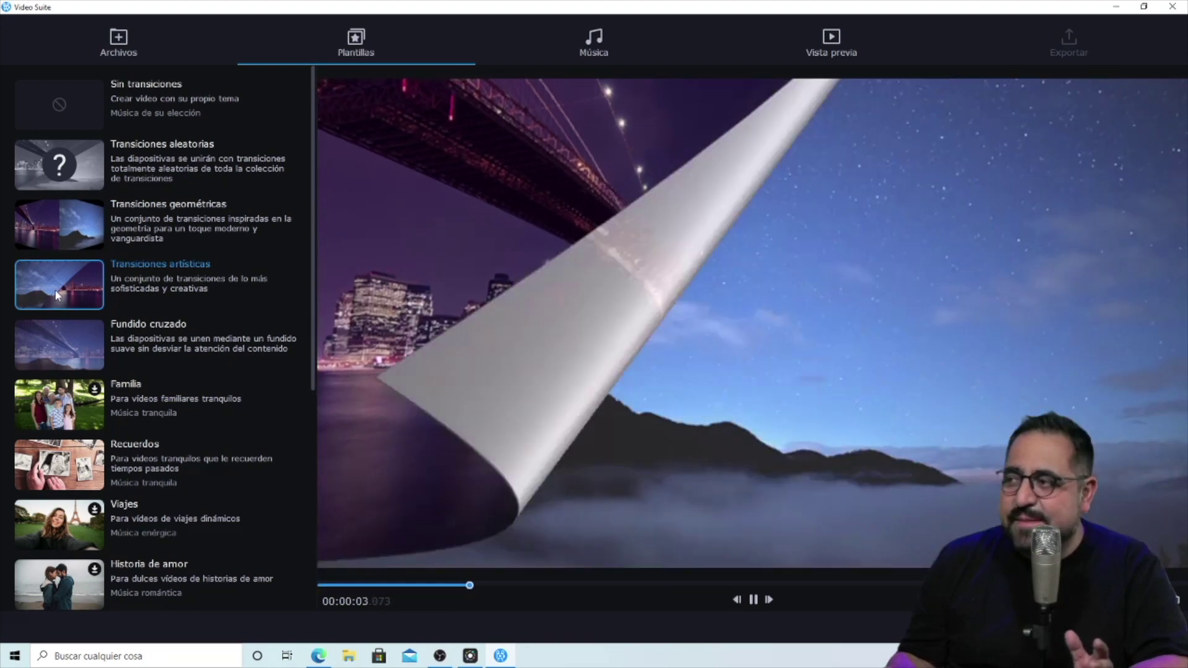
{"action": "left_click", "coordinate": [93, 354]}
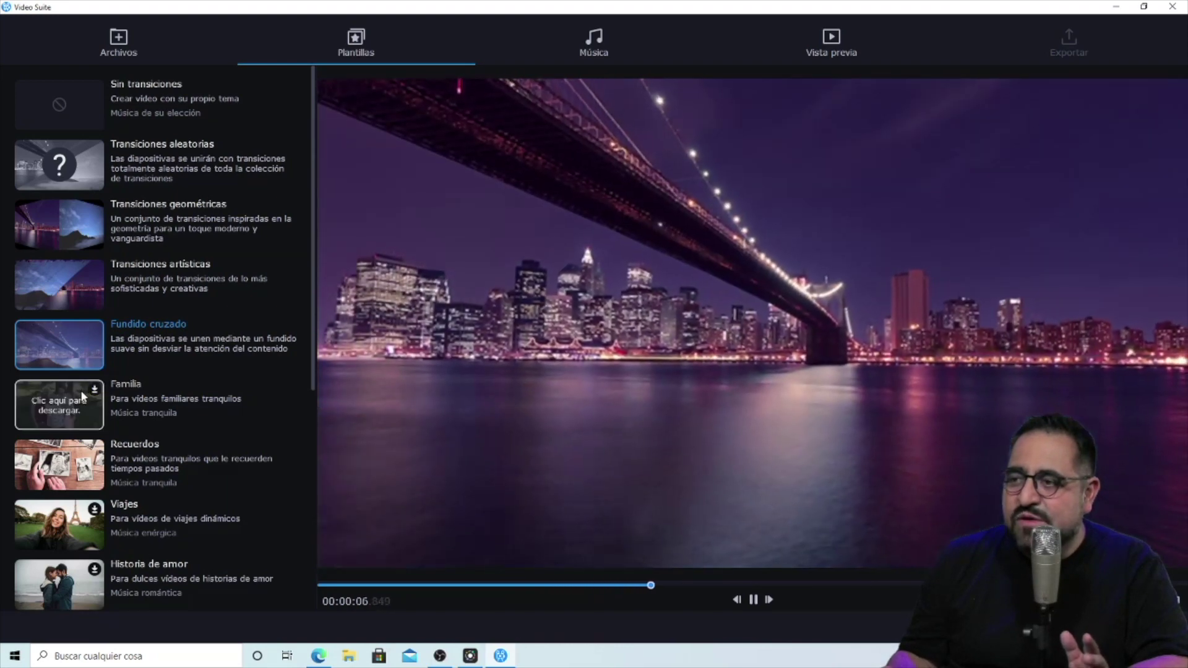
{"action": "left_click", "coordinate": [82, 397]}
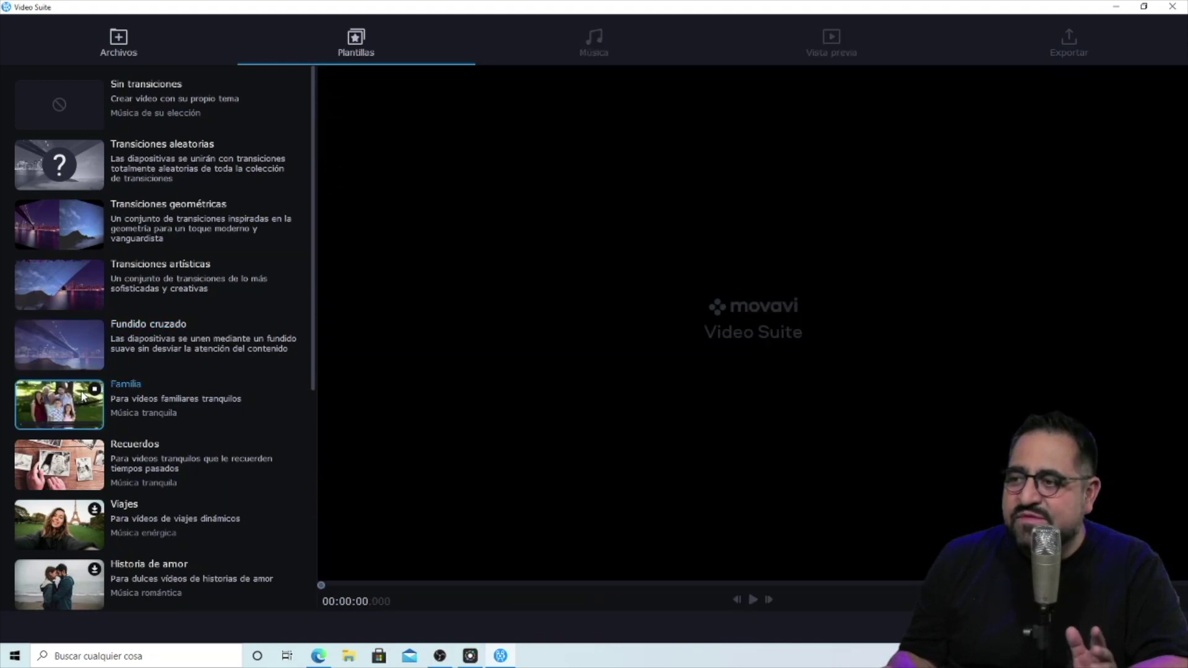
{"action": "left_click", "coordinate": [82, 354]}
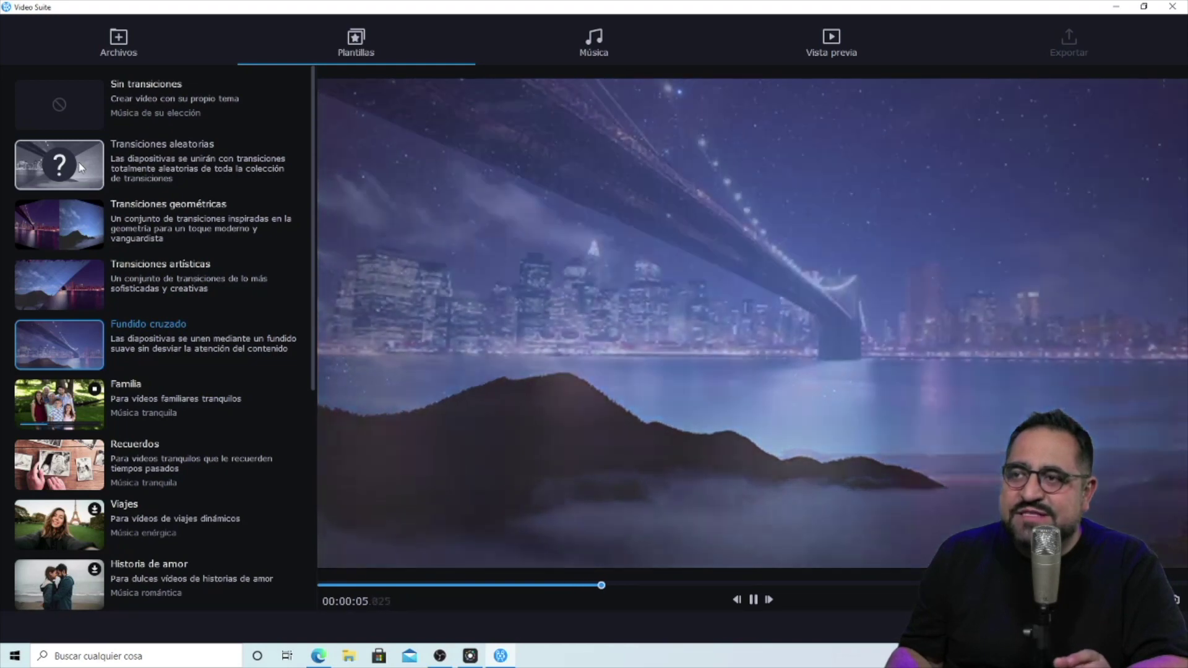
{"action": "left_click", "coordinate": [81, 167]}
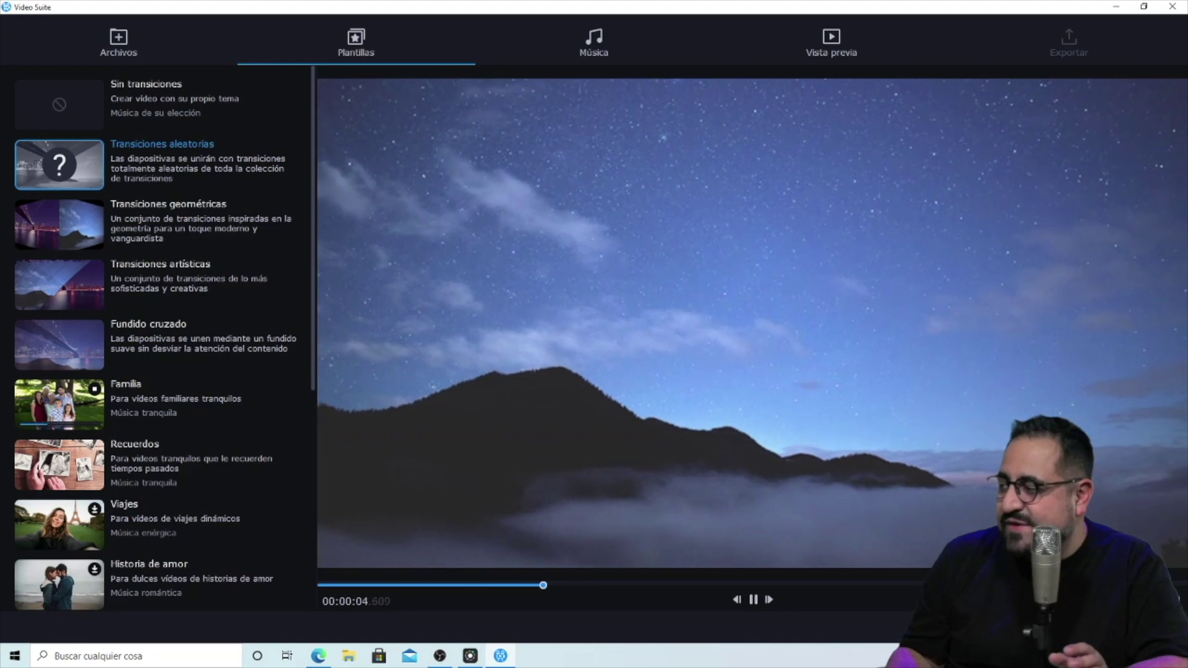
- Preview the Hallazgo, Vive el momento and Carretera tracks from the Enérgica music, and add Carretera to the slideshow
{"action": "left_click", "coordinate": [593, 44]}
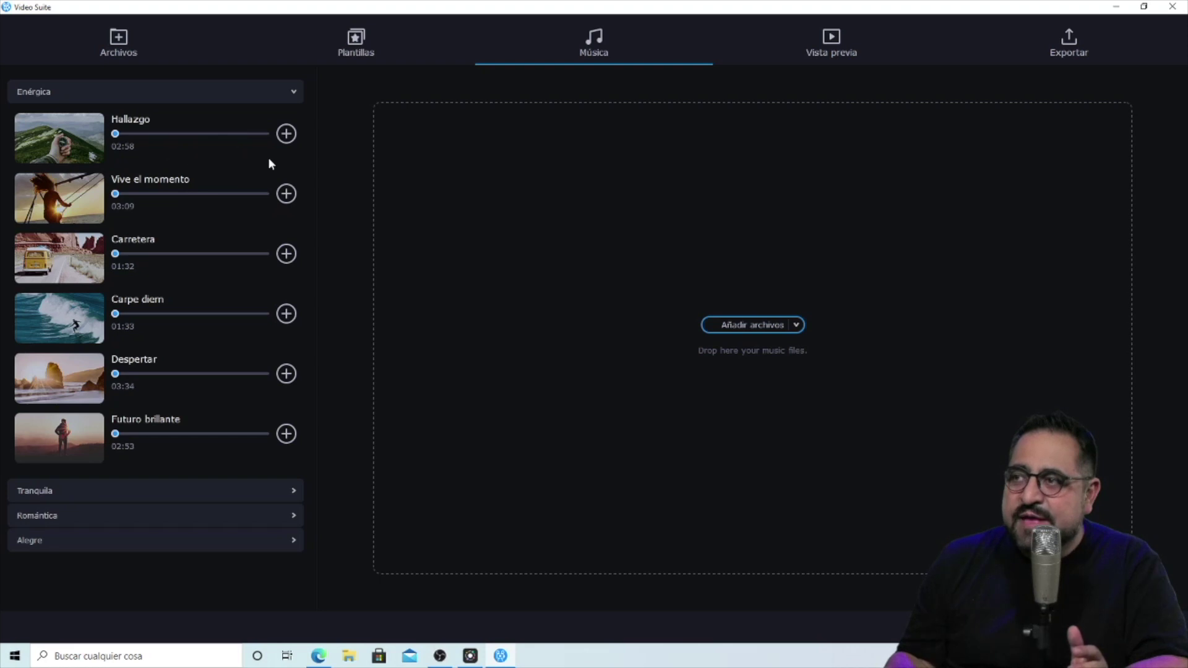
{"action": "left_click", "coordinate": [71, 146]}
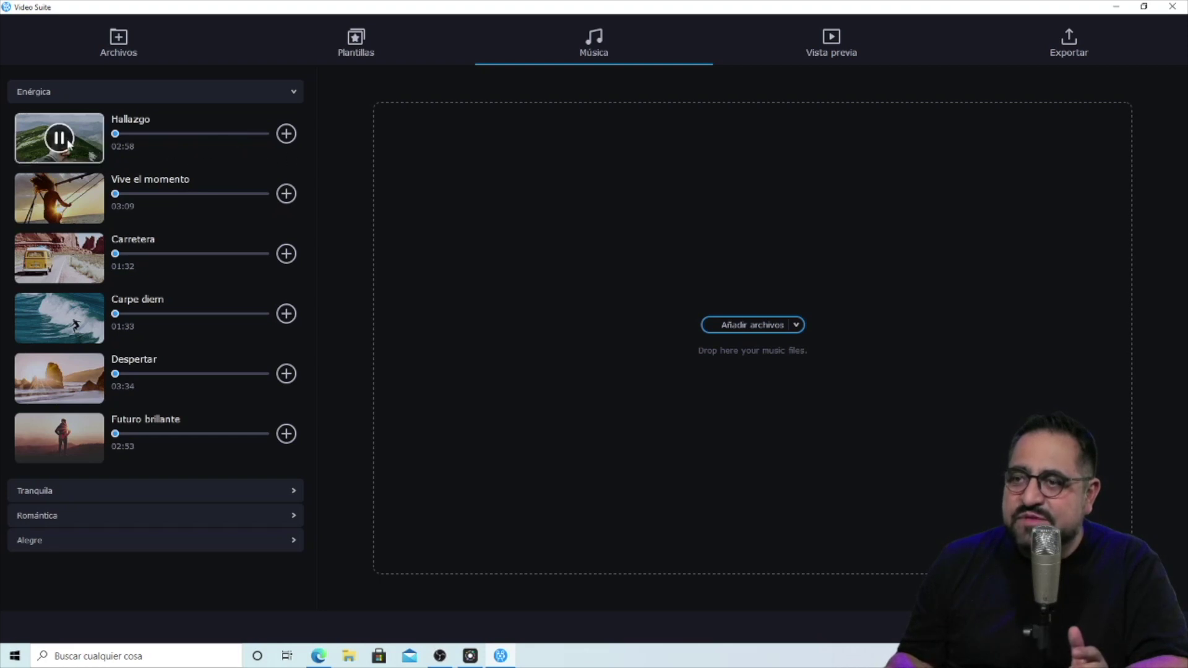
{"action": "left_click", "coordinate": [138, 133]}
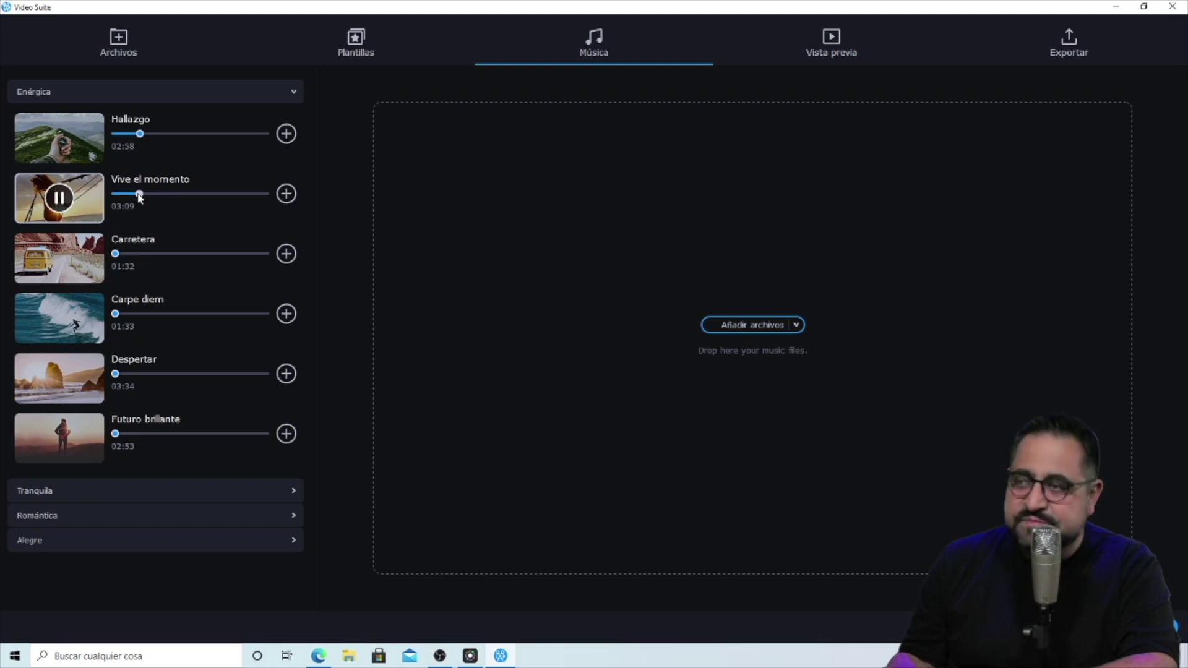
{"action": "left_click", "coordinate": [79, 260]}
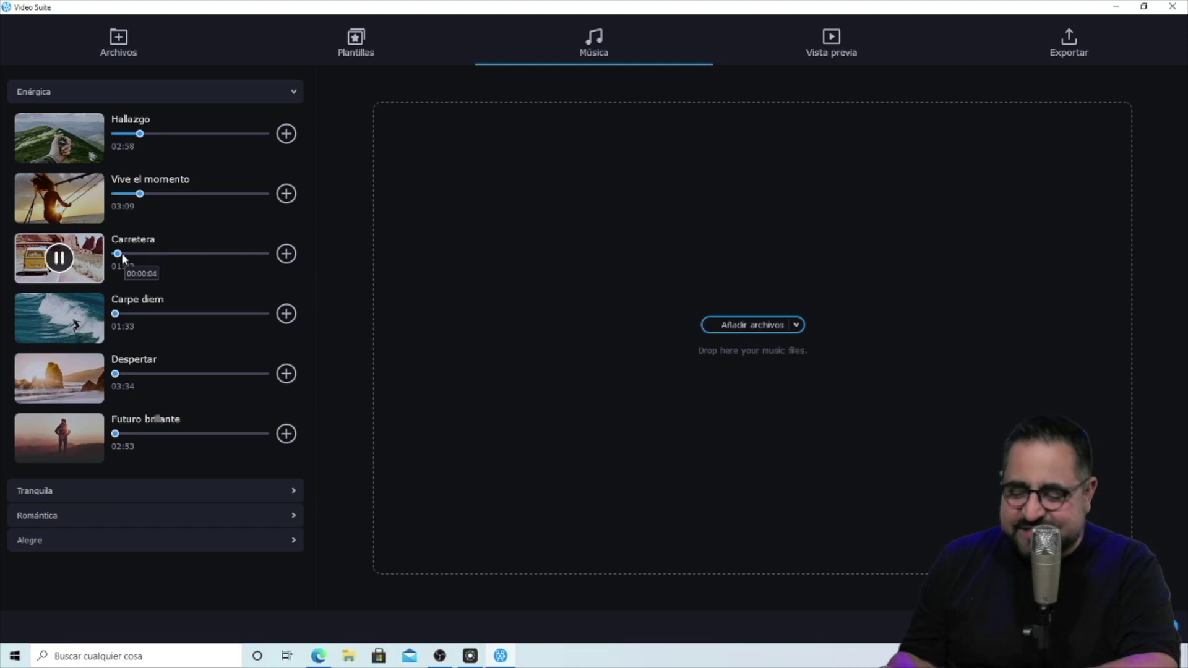
{"action": "left_click", "coordinate": [59, 261]}
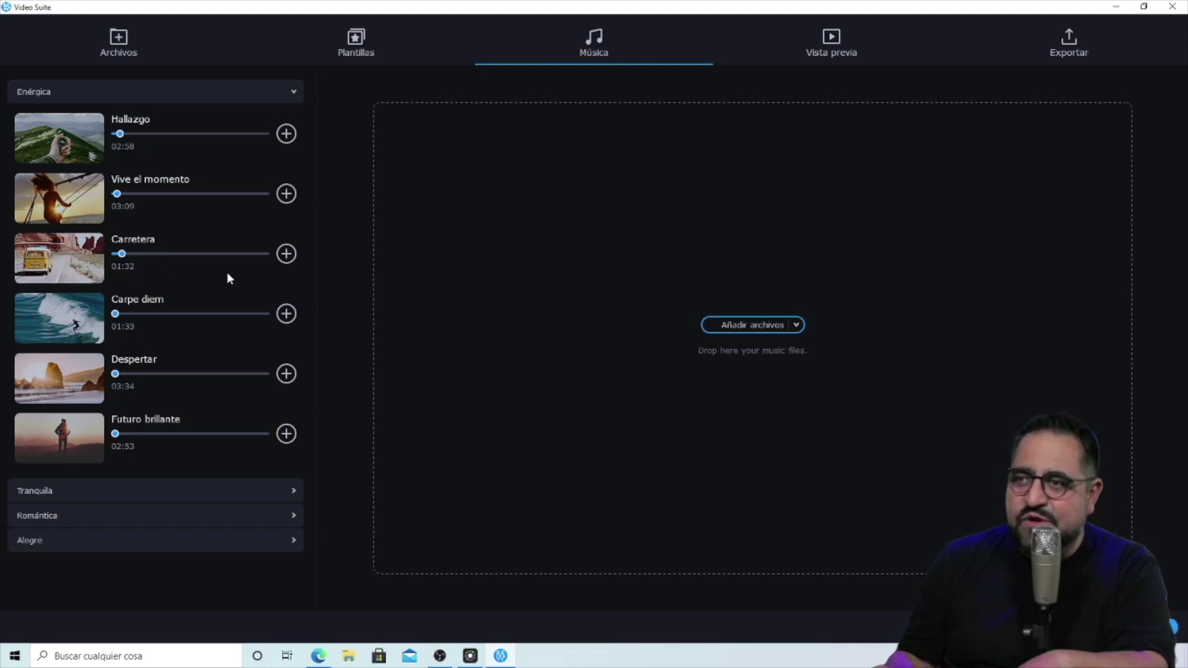
{"action": "left_click", "coordinate": [286, 254]}
{"action": "mouse_move", "coordinate": [384, 118]}
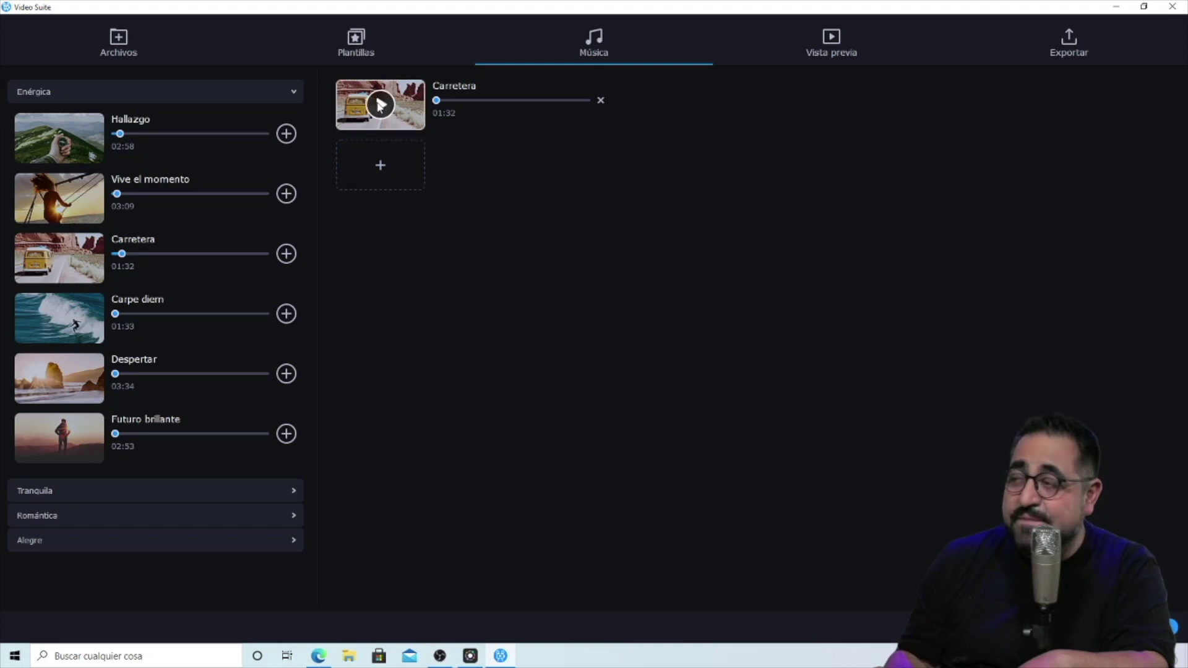
- Set the slideshow's opening title to "CAMP" with the subtitle "TEENS"
{"action": "left_click", "coordinate": [831, 43]}
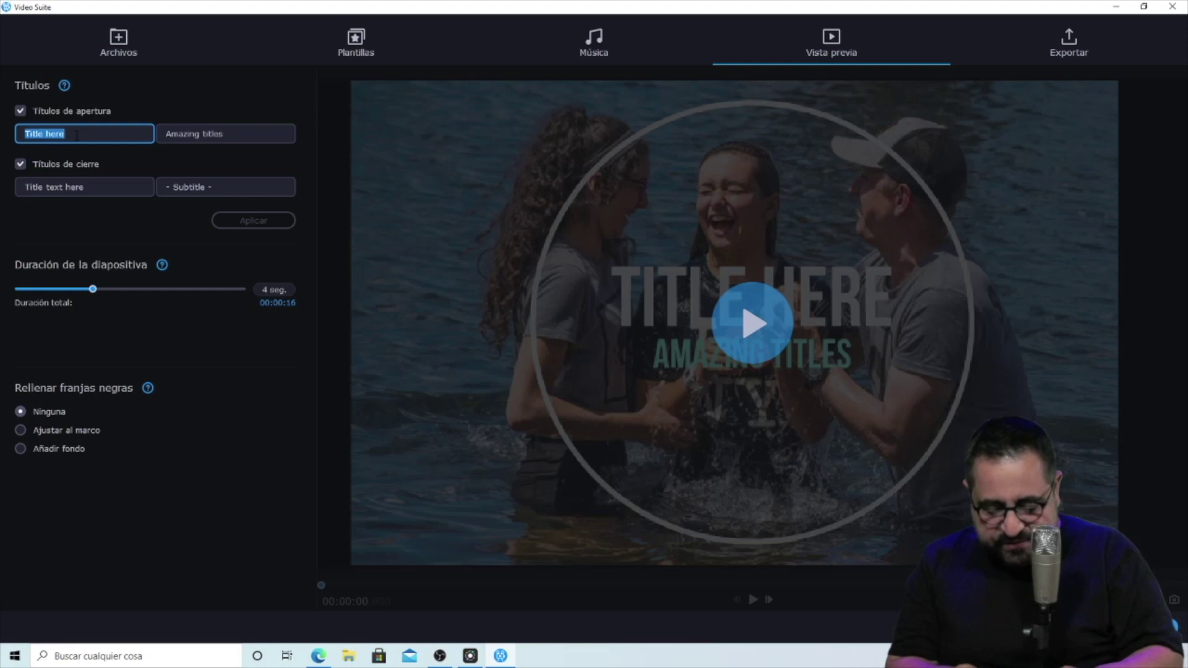
{"action": "type", "text": "CAMP"}
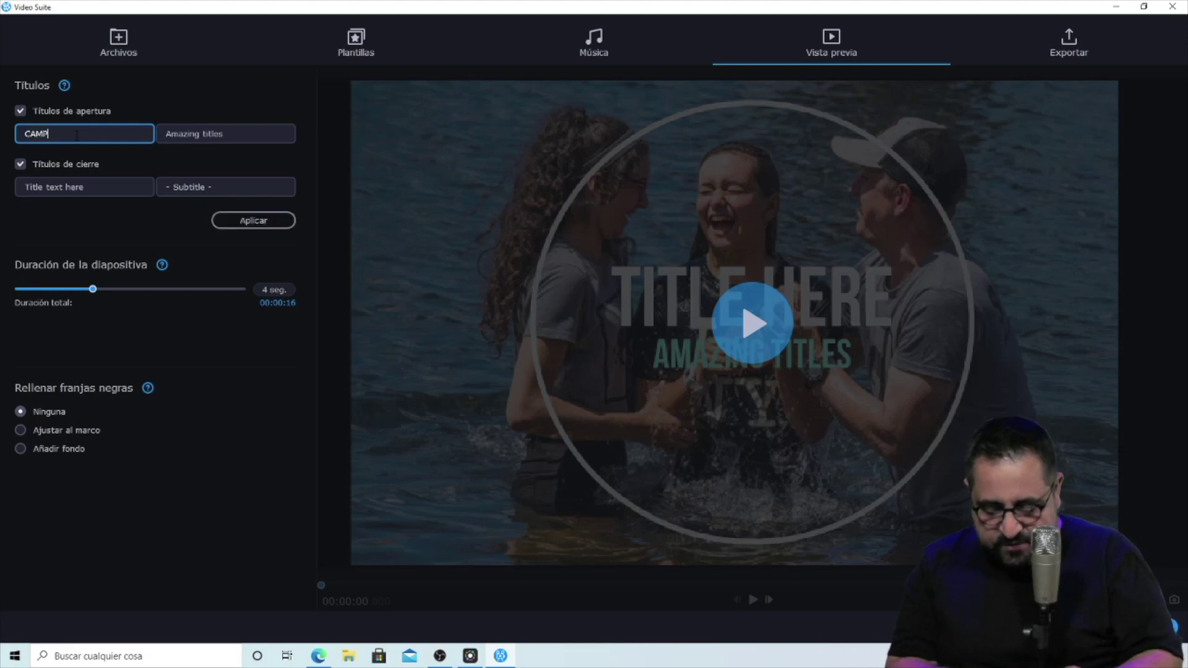
{"action": "left_click", "coordinate": [179, 133]}
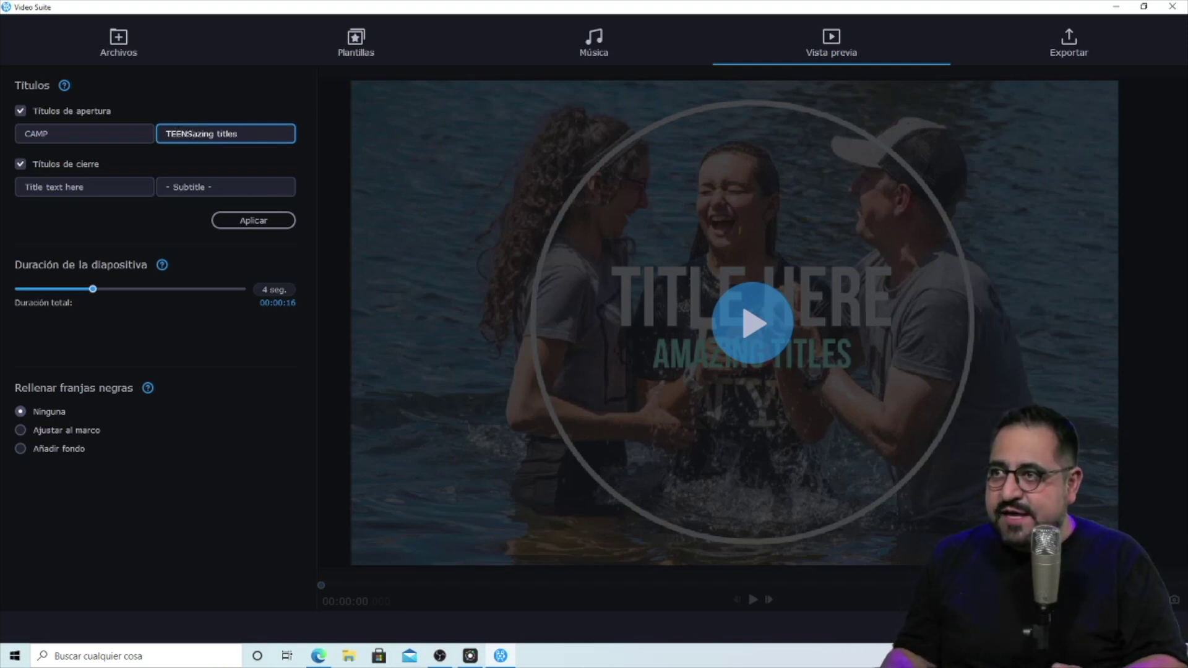
{"action": "key", "text": "BackSpace"}
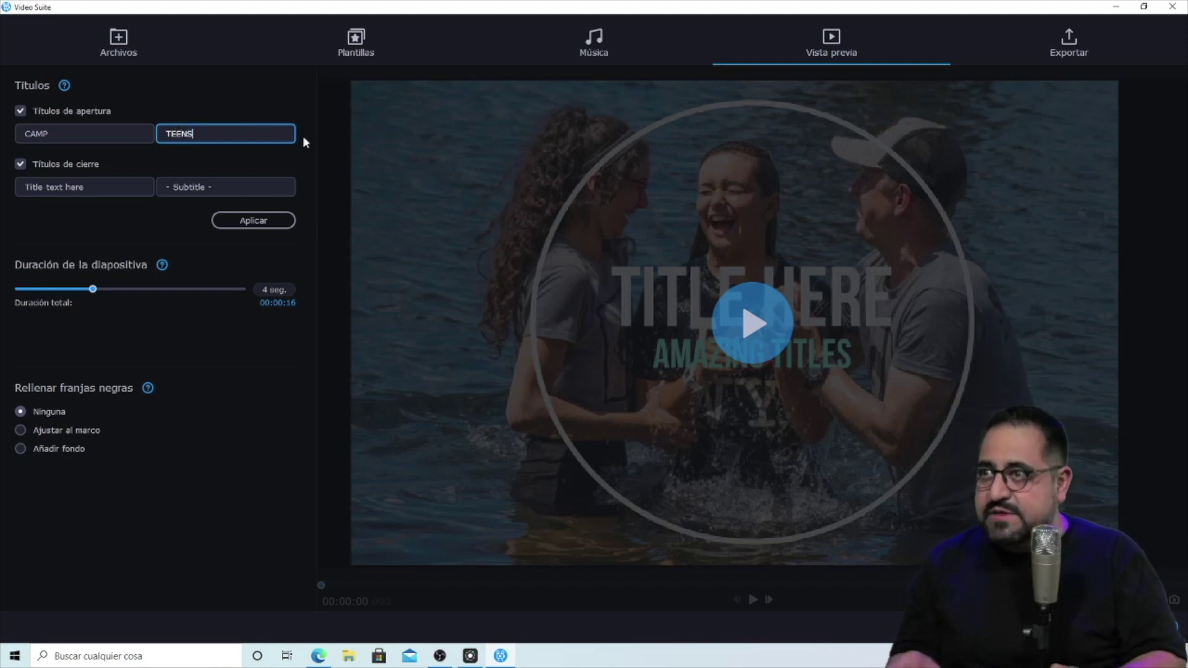
- Set the closing title to "NOS VEMOS" with the subtitle "- EN 2021 -" and apply the titles
{"action": "triple_click", "coordinate": [70, 187]}
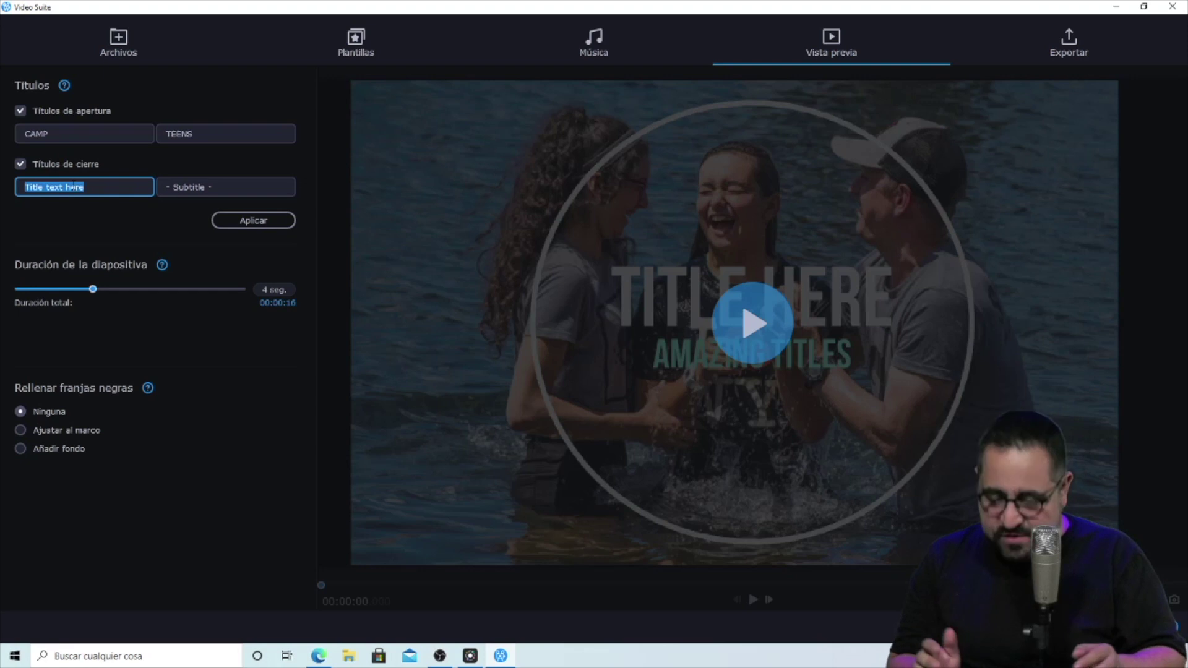
{"action": "type", "text": "NOS VEMOS"}
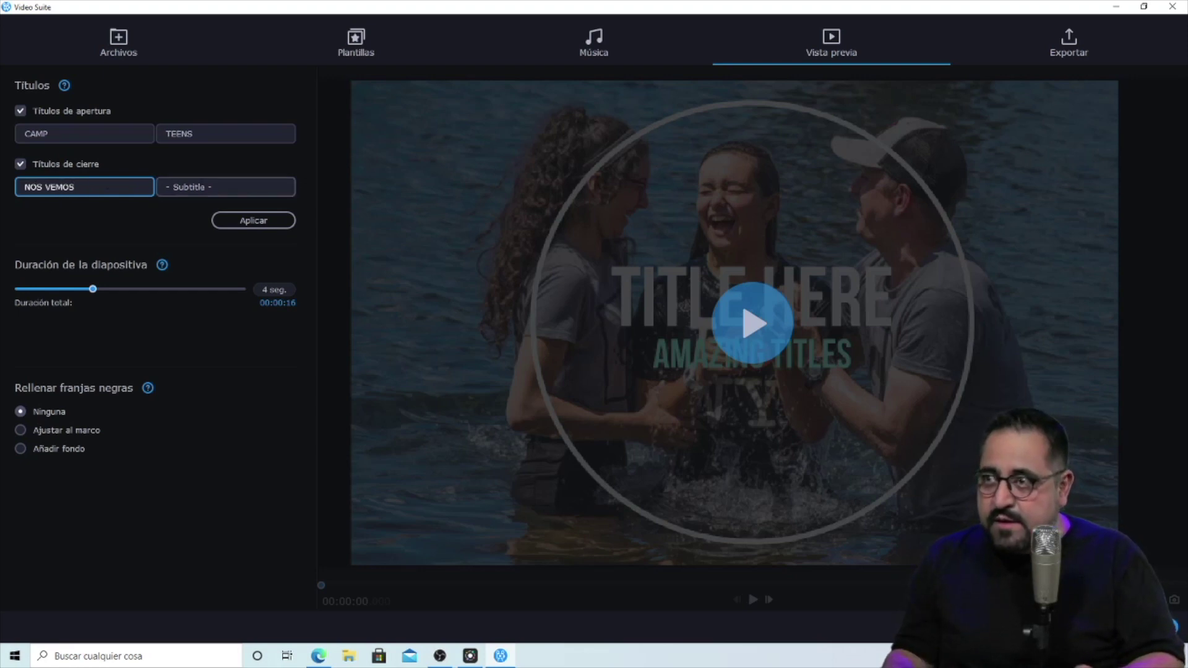
{"action": "double_click", "coordinate": [188, 187]}
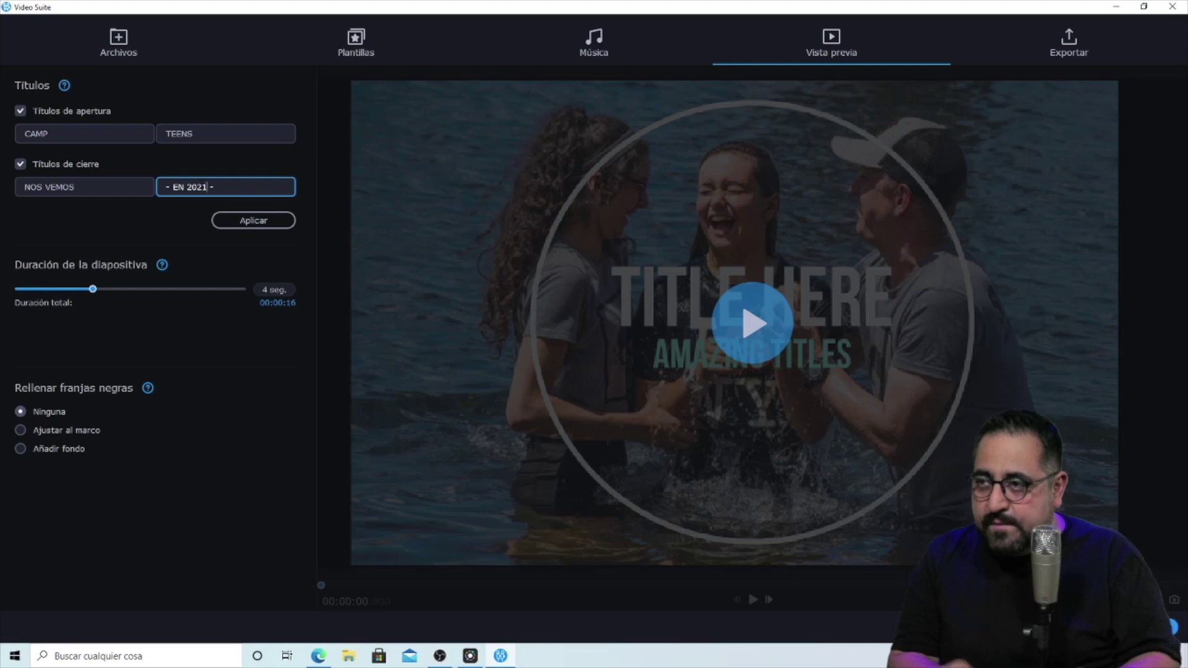
{"action": "left_click", "coordinate": [250, 221]}
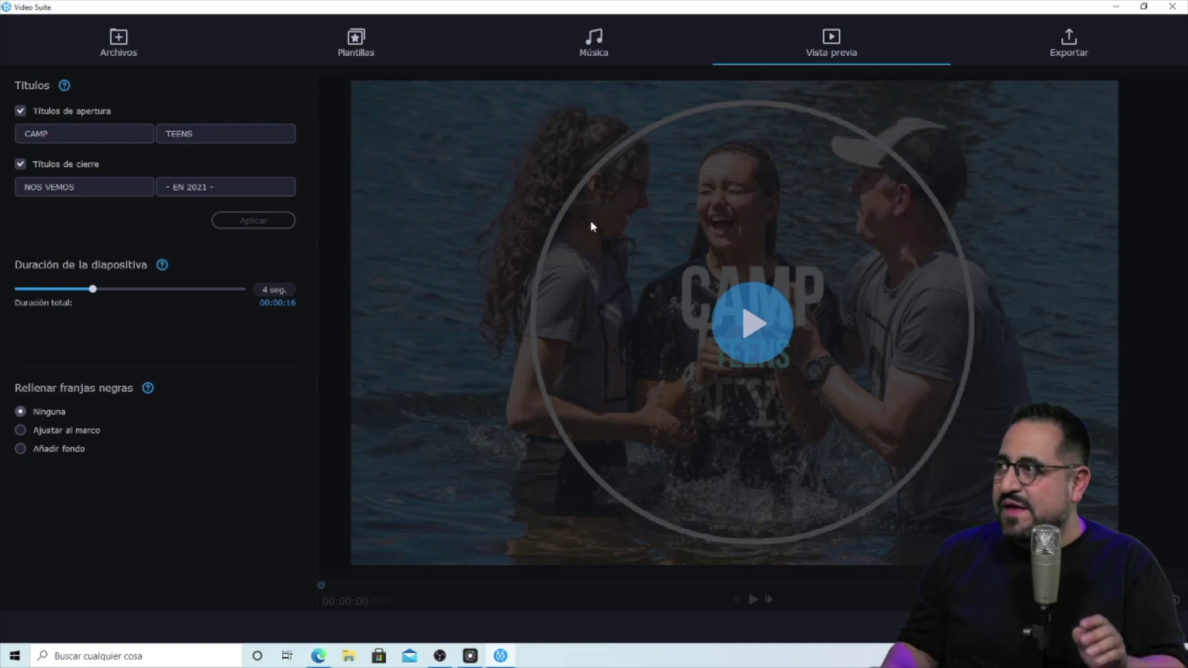
- Play the slideshow preview, check the export options and close the slideshow wizard
{"action": "left_click", "coordinate": [752, 322]}
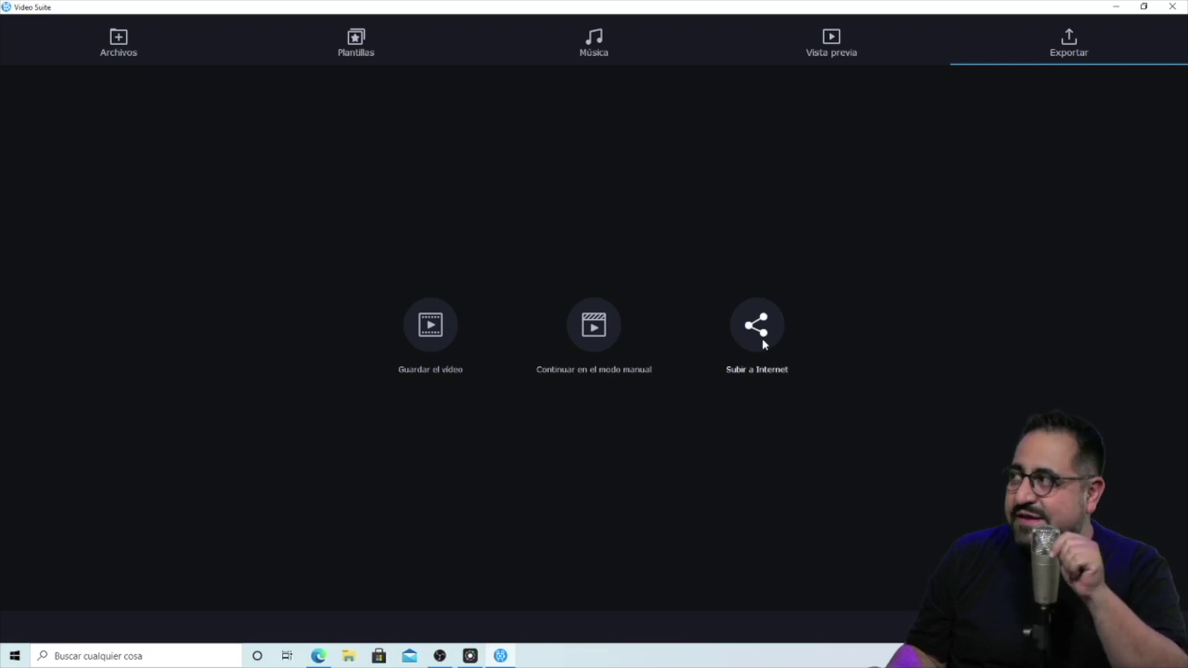
{"action": "left_click", "coordinate": [1172, 6]}
{"action": "left_click", "coordinate": [625, 347]}
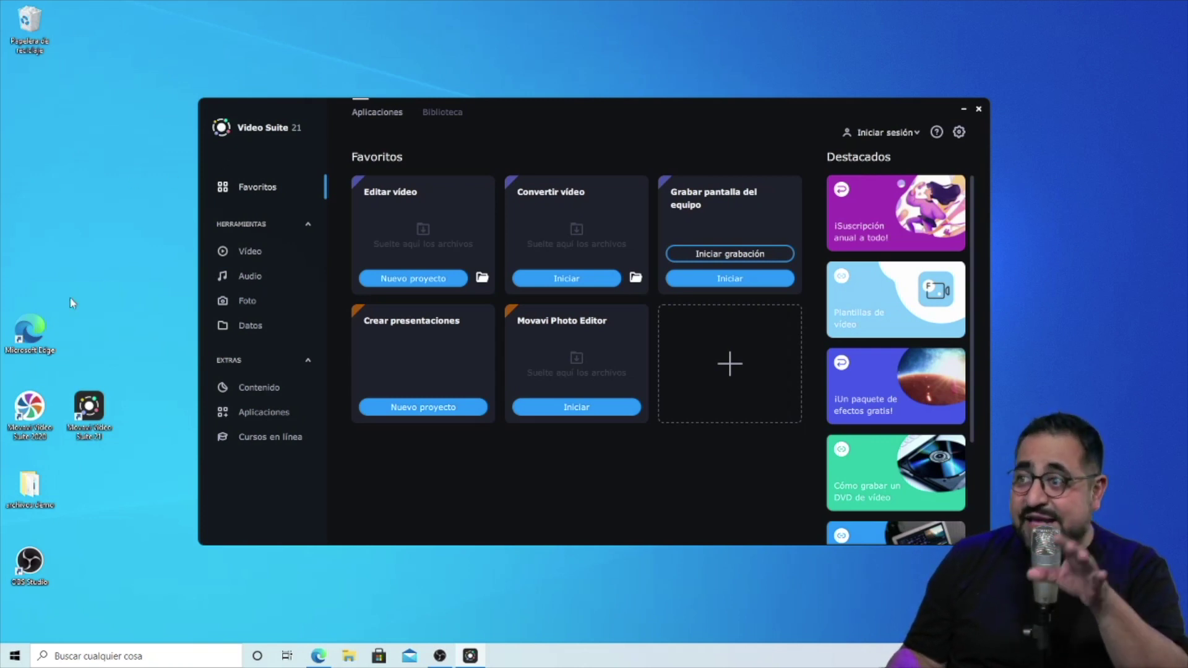
- Start a new video editing project and import videoplayback.mp4 from the Videos folder of archivos demo
{"action": "left_click", "coordinate": [248, 252]}
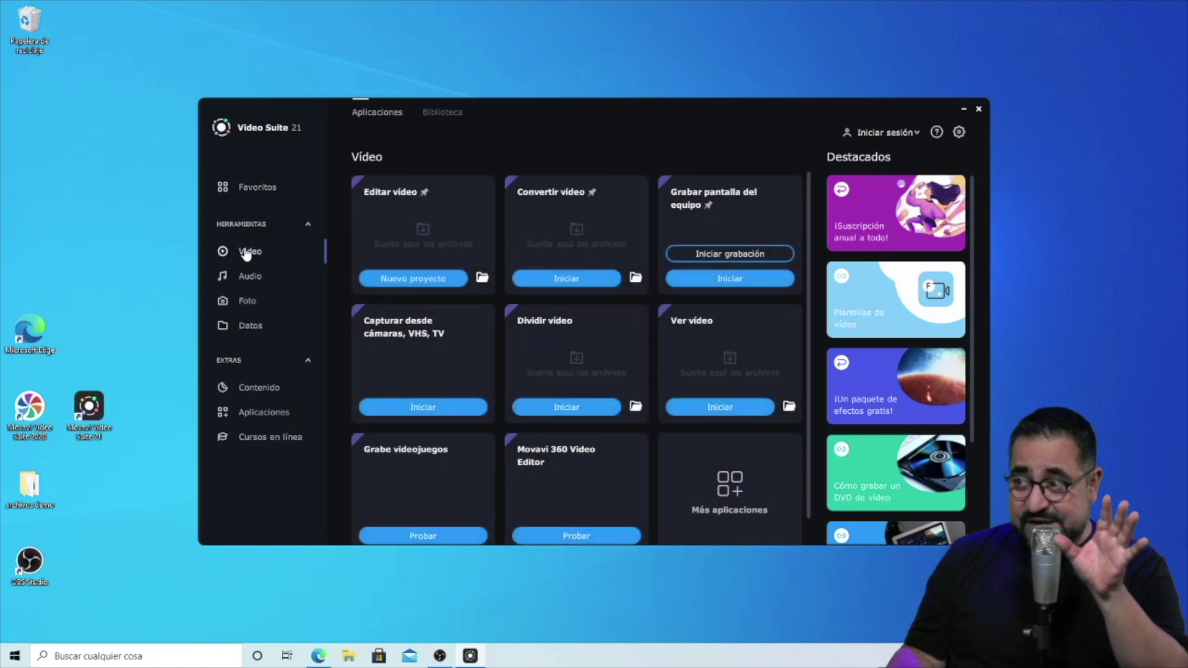
{"action": "left_click", "coordinate": [414, 284]}
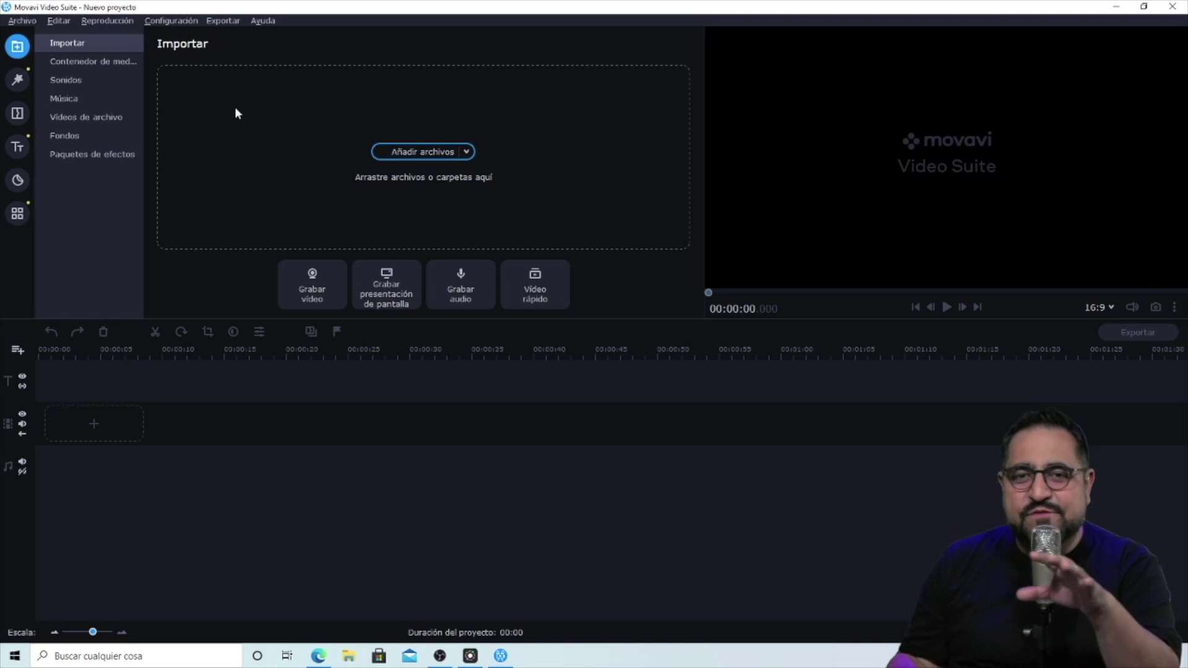
{"action": "left_click", "coordinate": [424, 151]}
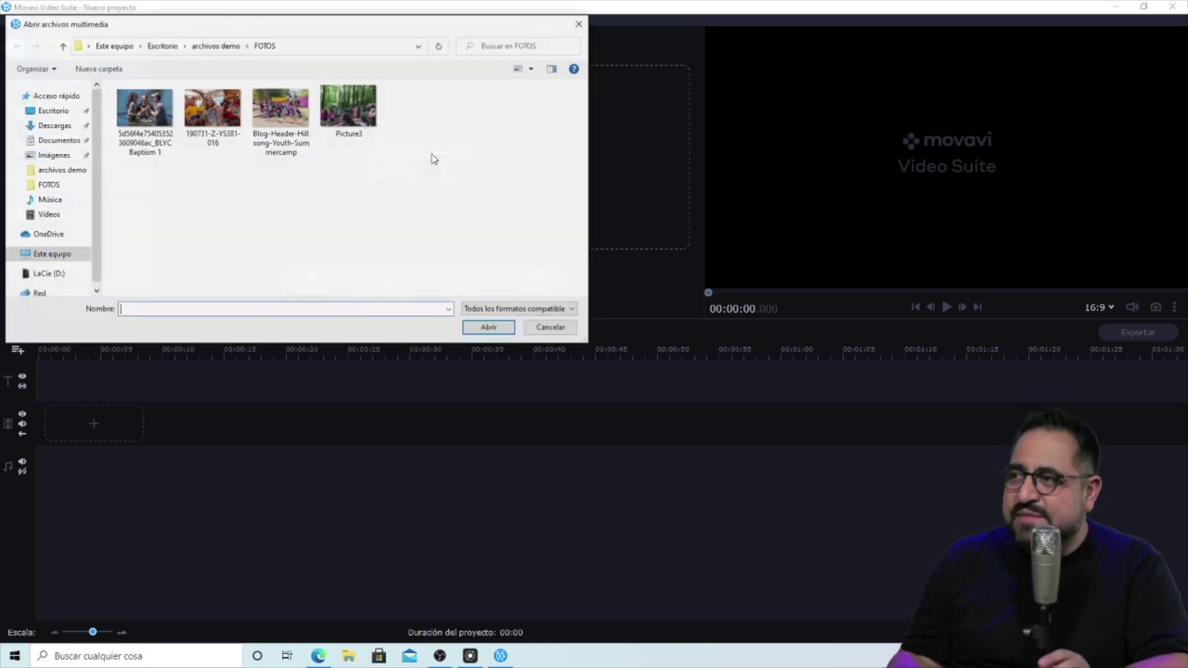
{"action": "left_click", "coordinate": [151, 136]}
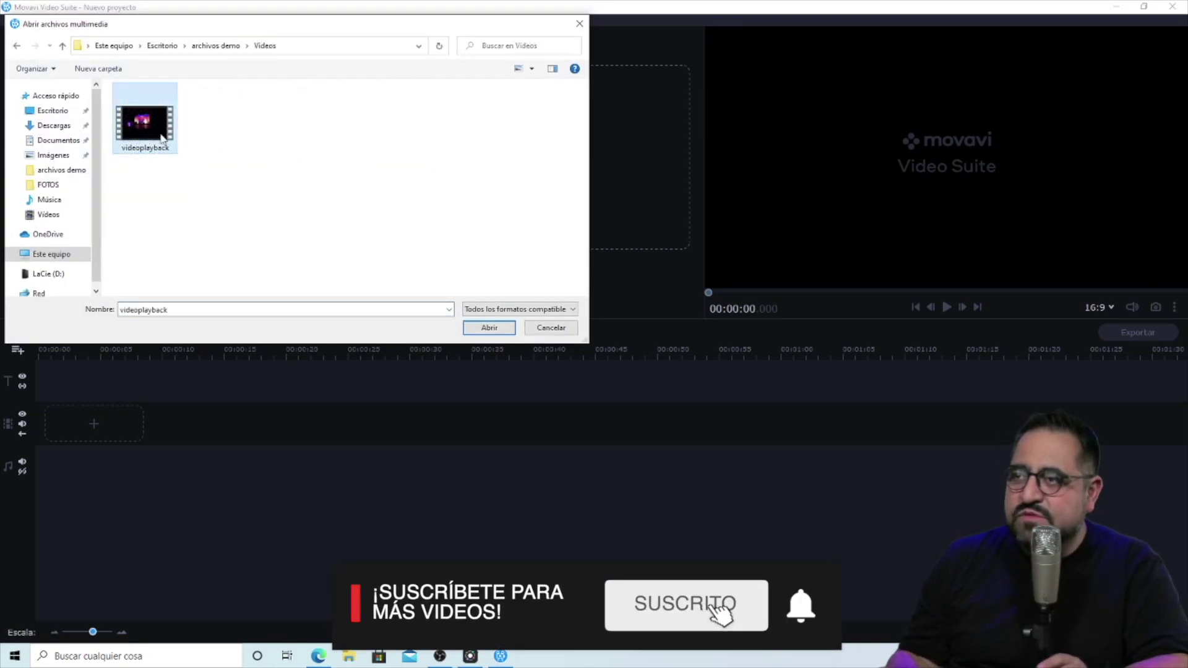
{"action": "left_click", "coordinate": [486, 330]}
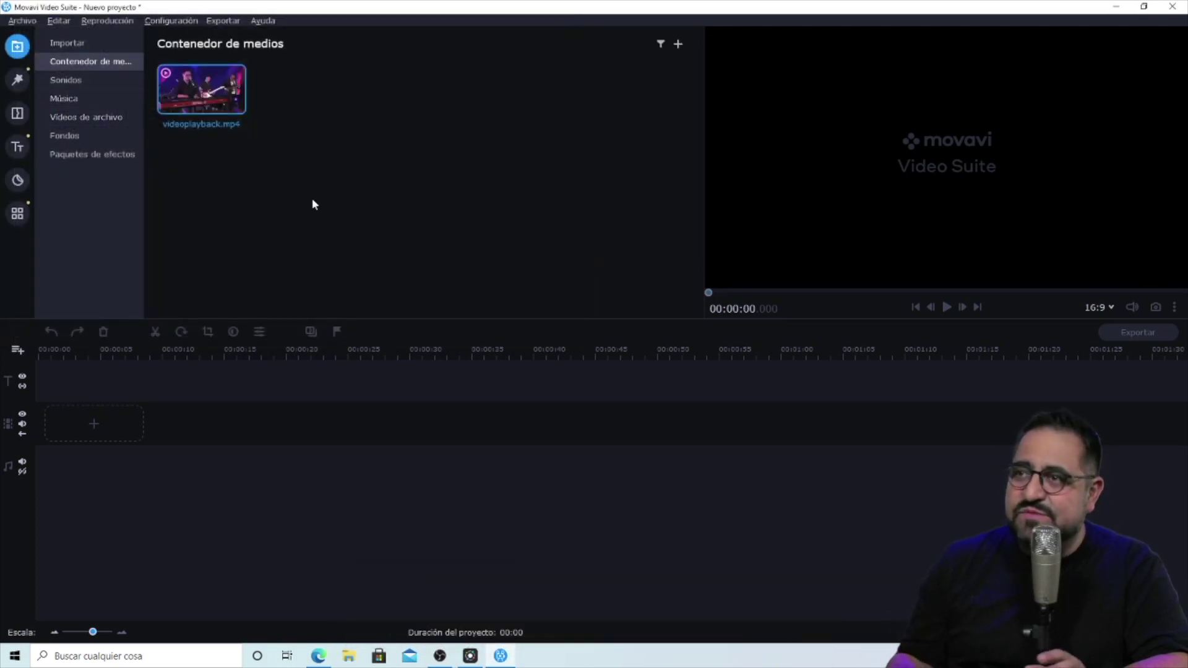
- Browse the Sonidos, Música, Vídeos de archivo, Fondos and Paquetes de efectos libraries to examine the built-in media
{"action": "left_click", "coordinate": [84, 82]}
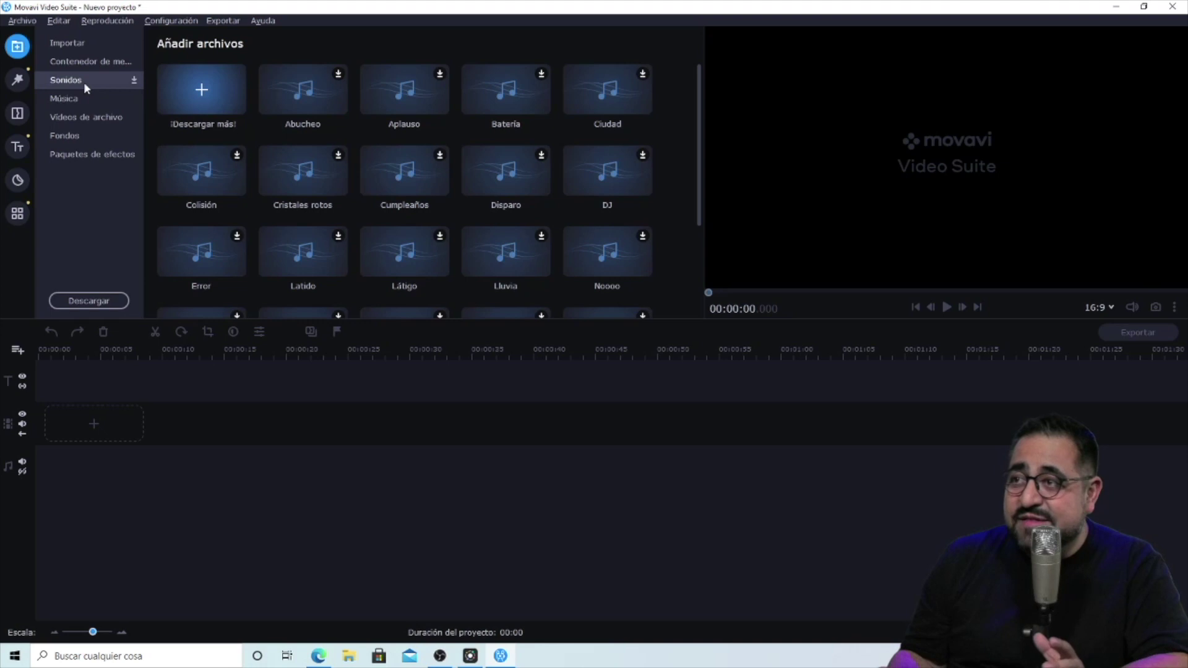
{"action": "left_click", "coordinate": [77, 96]}
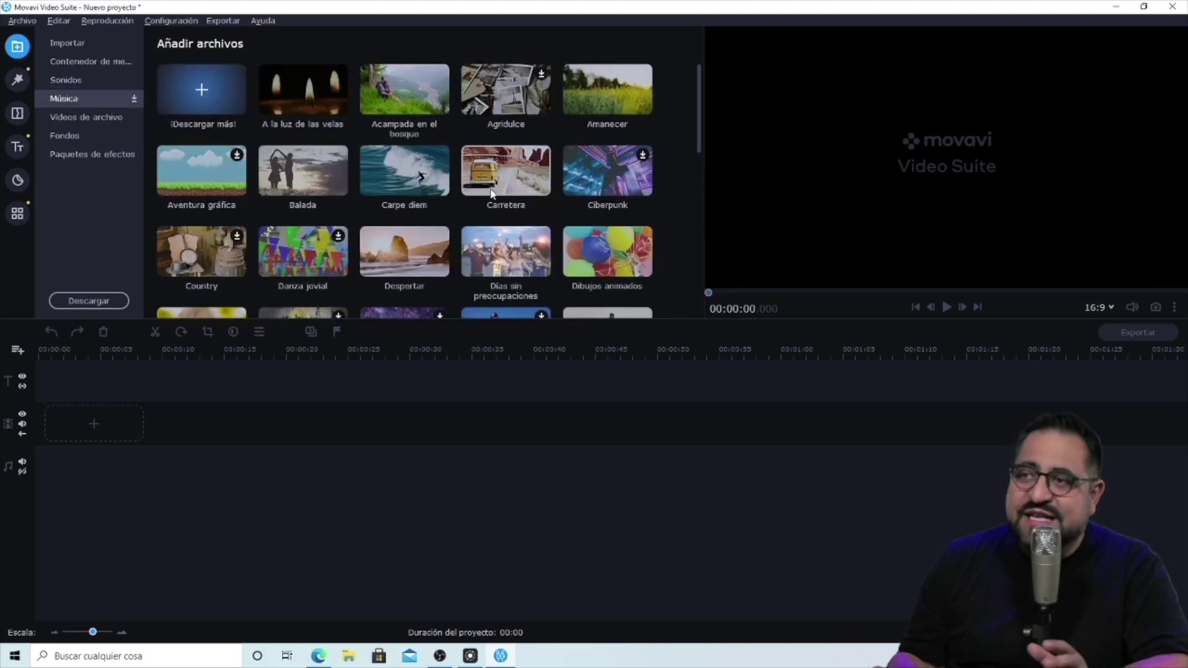
{"action": "left_click", "coordinate": [102, 121]}
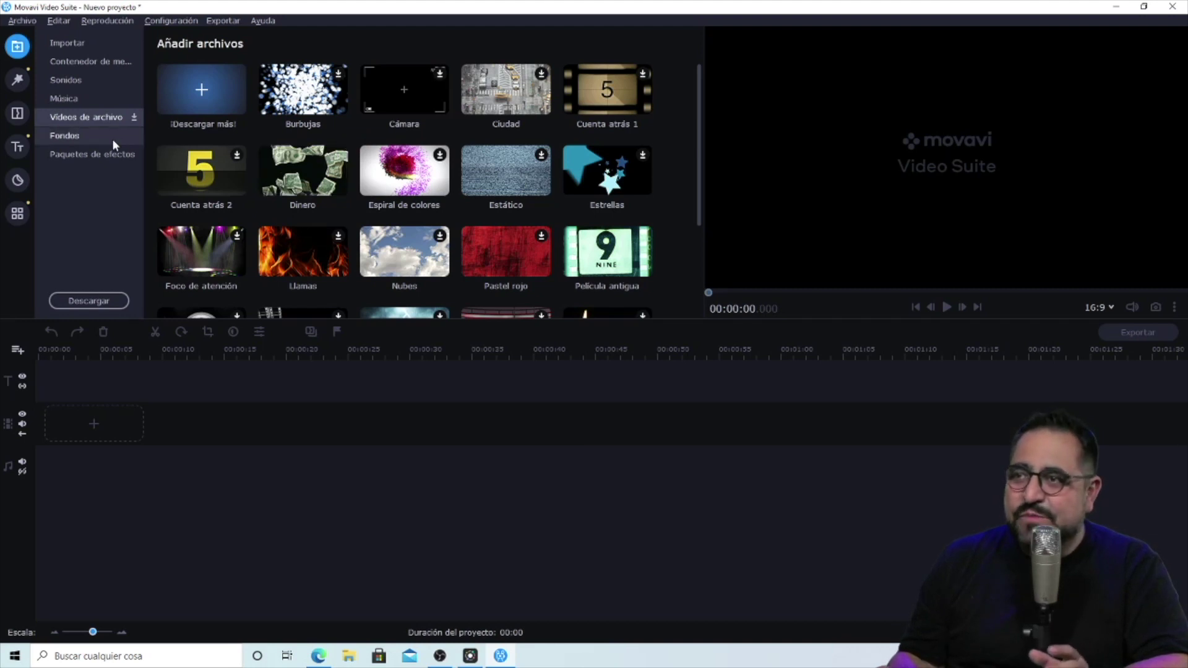
{"action": "left_click", "coordinate": [89, 136]}
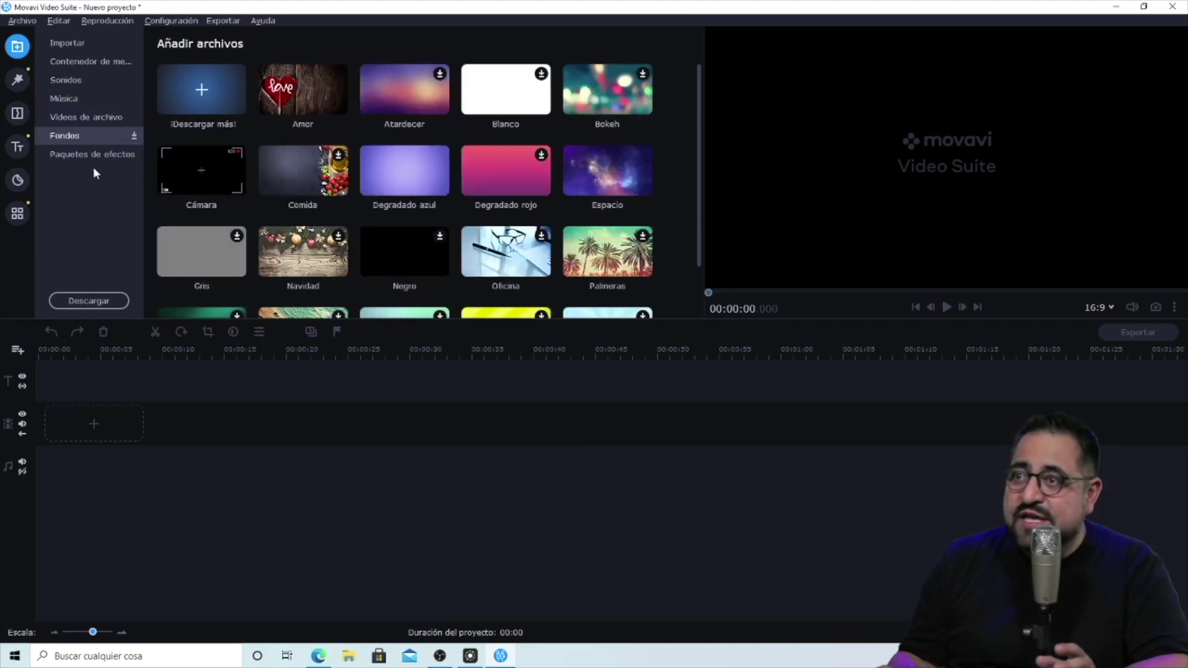
{"action": "left_click", "coordinate": [99, 156]}
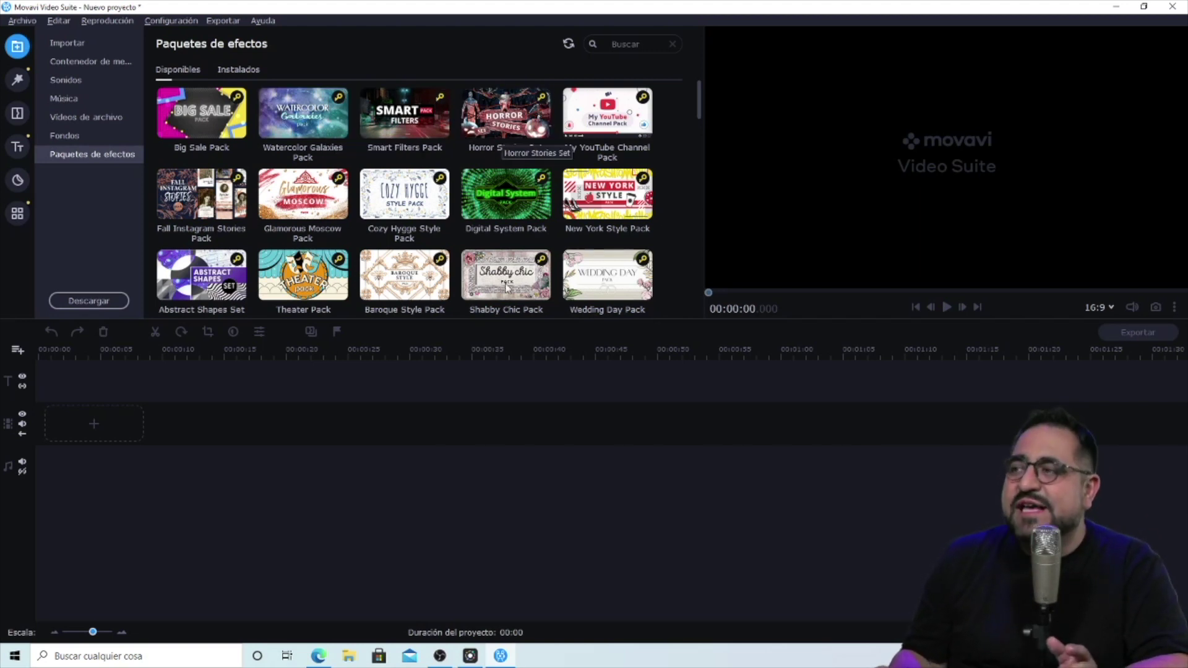
{"action": "left_click", "coordinate": [72, 138]}
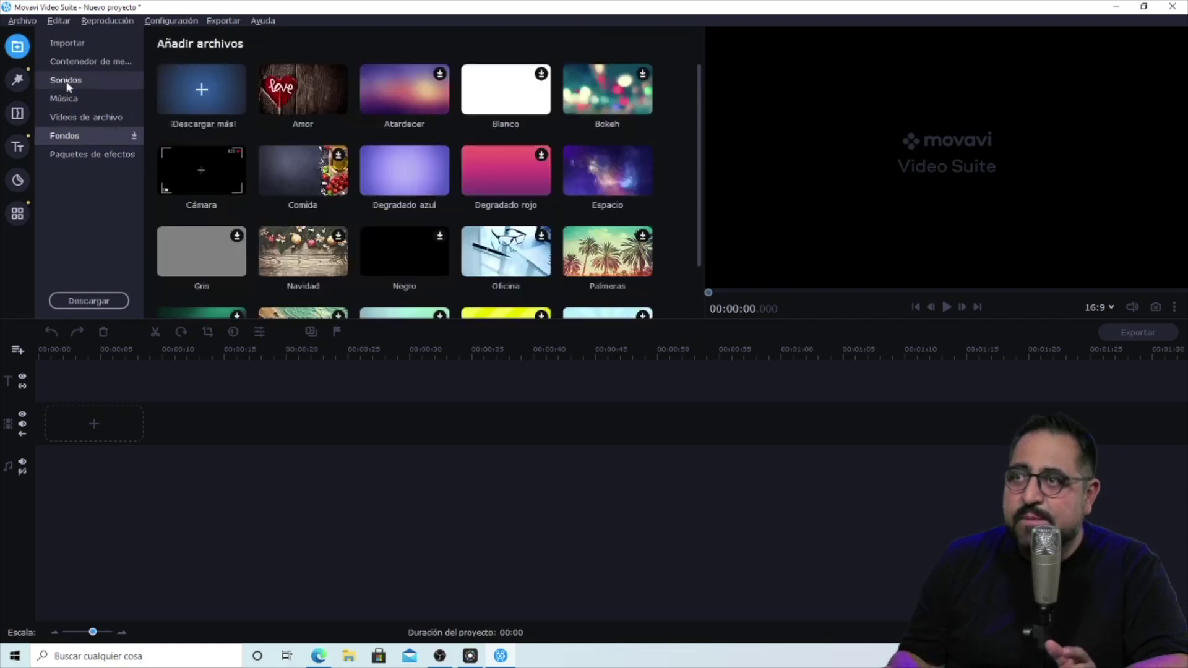
{"action": "left_click", "coordinate": [75, 45]}
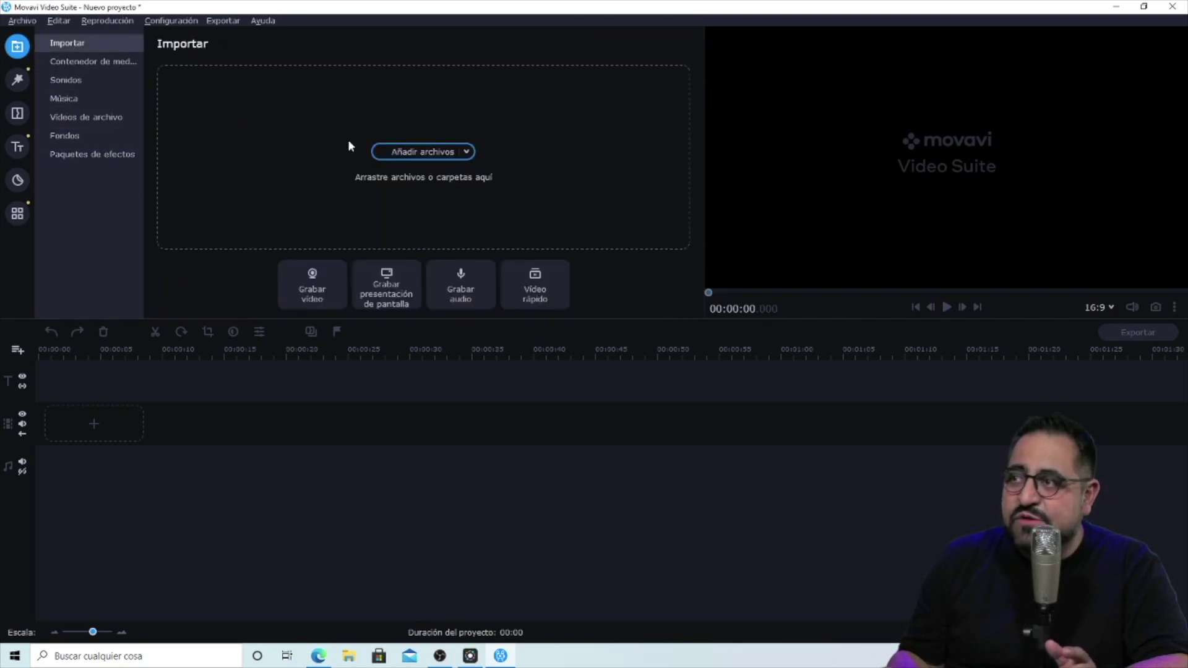
- Place videoplayback.mp4 at the start of the video track and preview several points in its opening section
{"action": "left_click", "coordinate": [73, 63]}
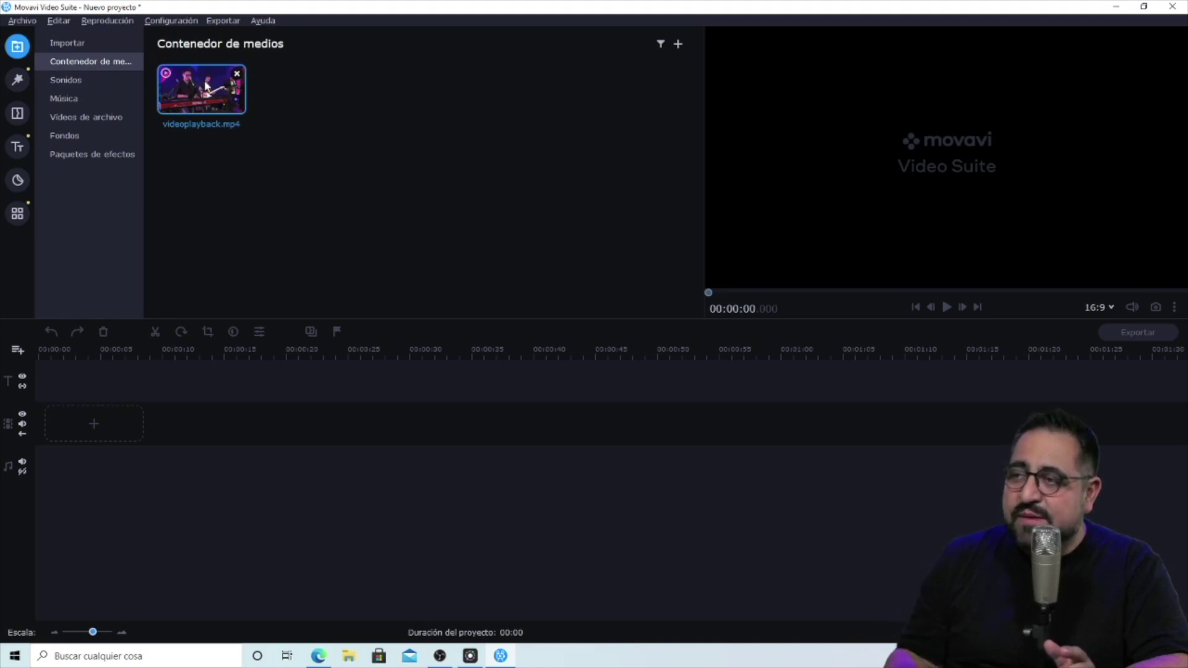
{"action": "left_click_drag", "start_coordinate": [206, 86], "coordinate": [125, 412]}
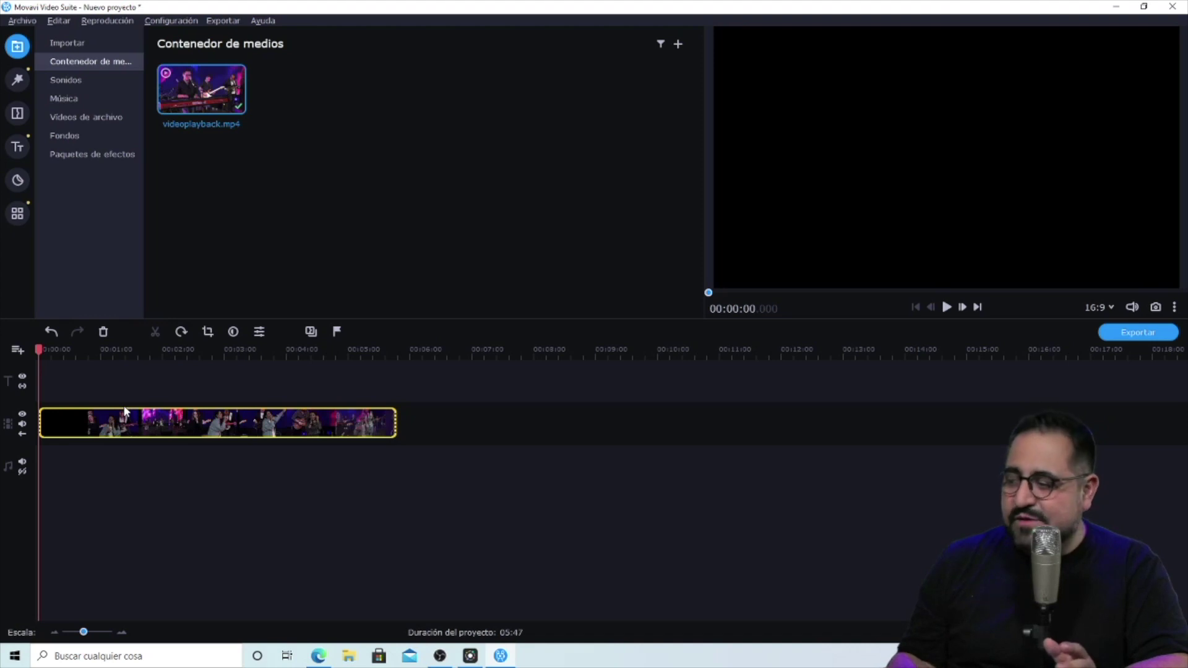
{"action": "left_click_drag", "start_coordinate": [57, 357], "coordinate": [28, 394]}
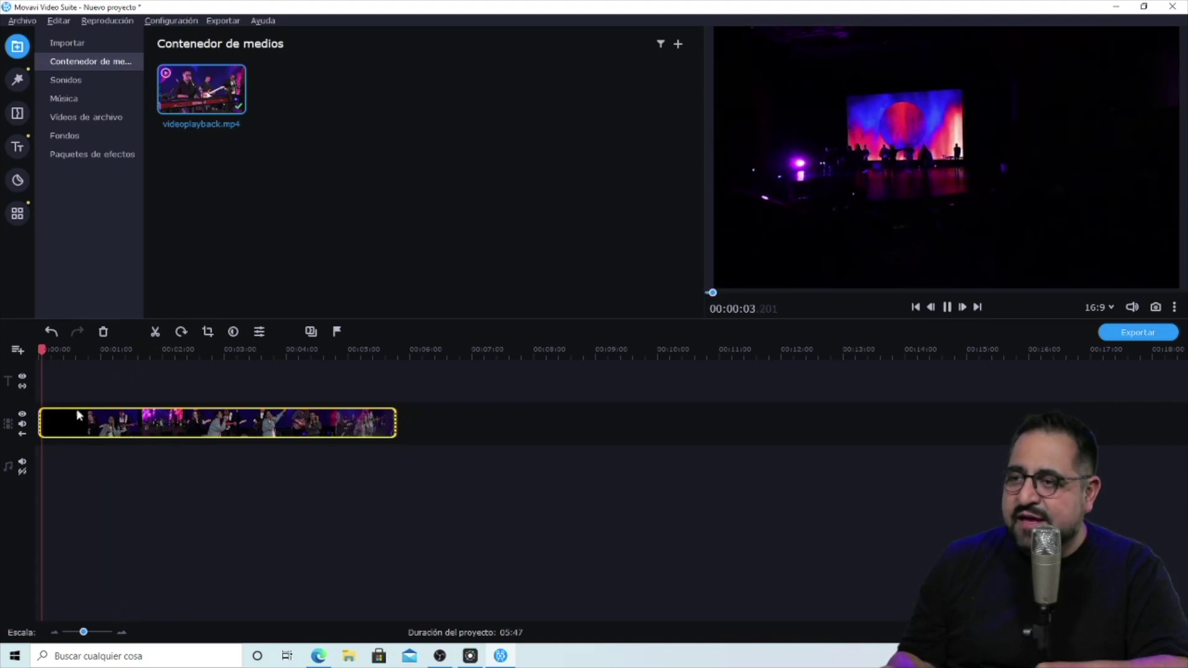
{"action": "left_click", "coordinate": [76, 353]}
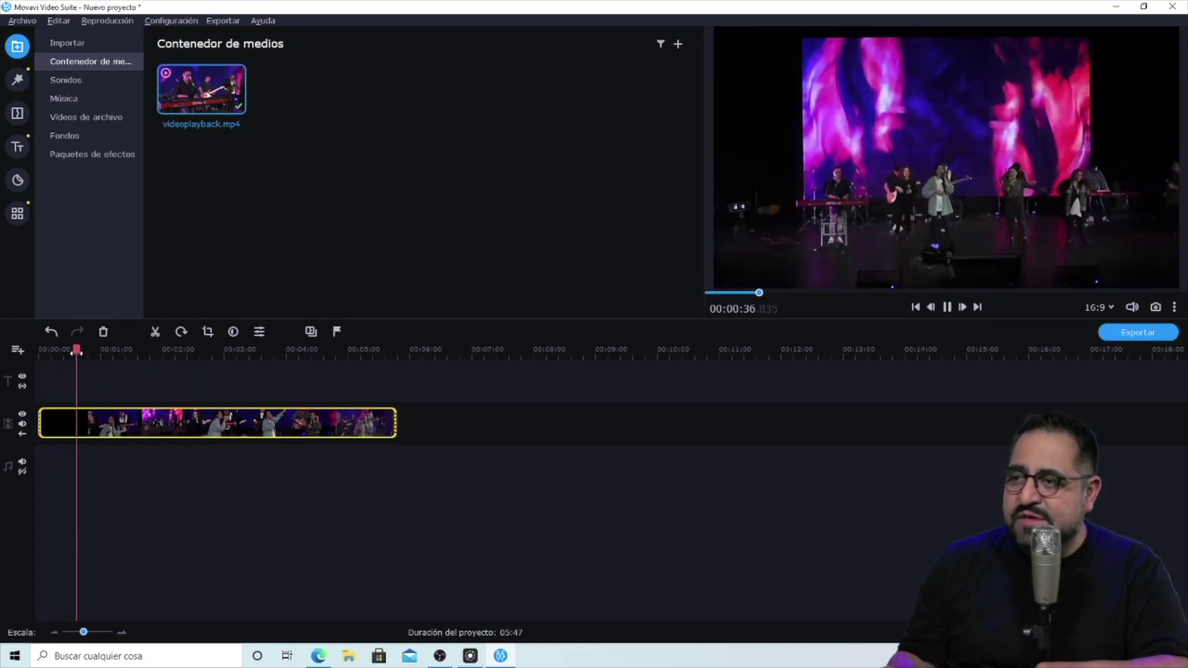
{"action": "left_click", "coordinate": [110, 351]}
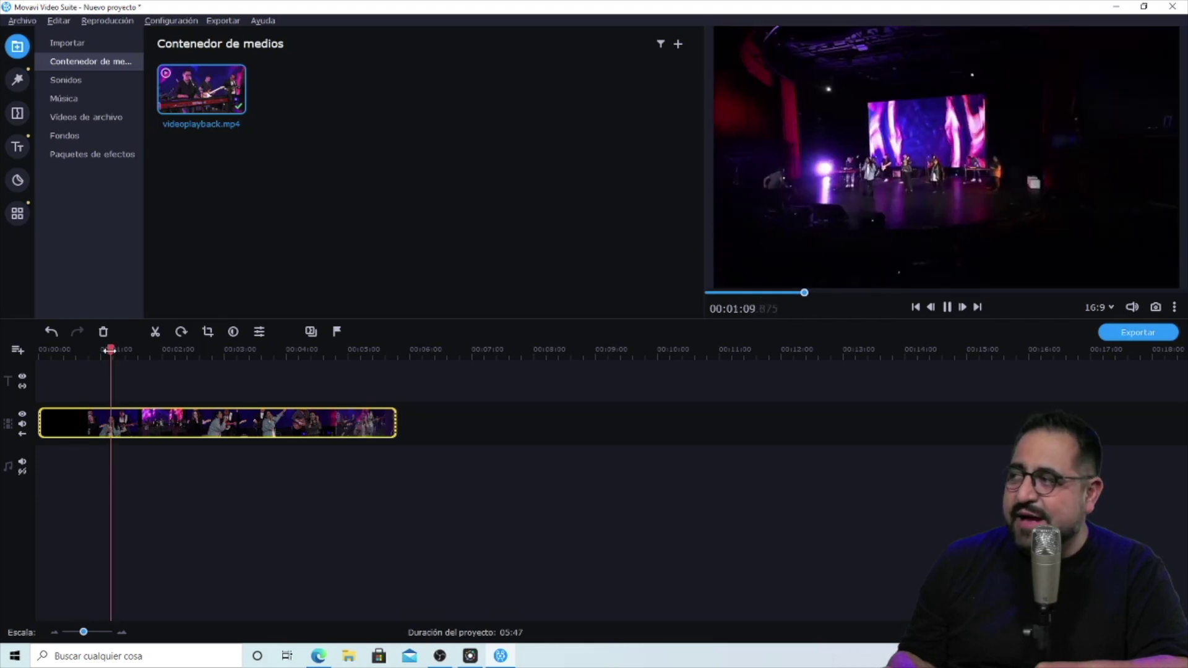
{"action": "left_click_drag", "start_coordinate": [109, 350], "coordinate": [38, 351]}
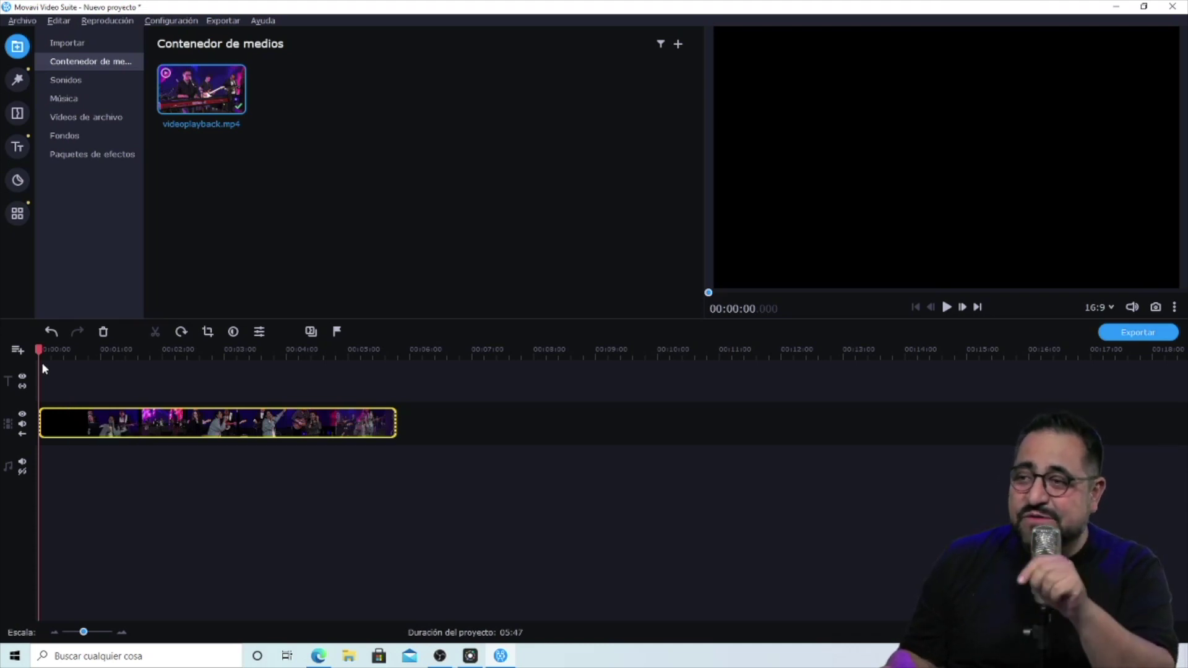
- Split the videoplayback.mp4 clip on the timeline at about 17 seconds
{"action": "left_click_drag", "start_coordinate": [45, 351], "coordinate": [77, 351]}
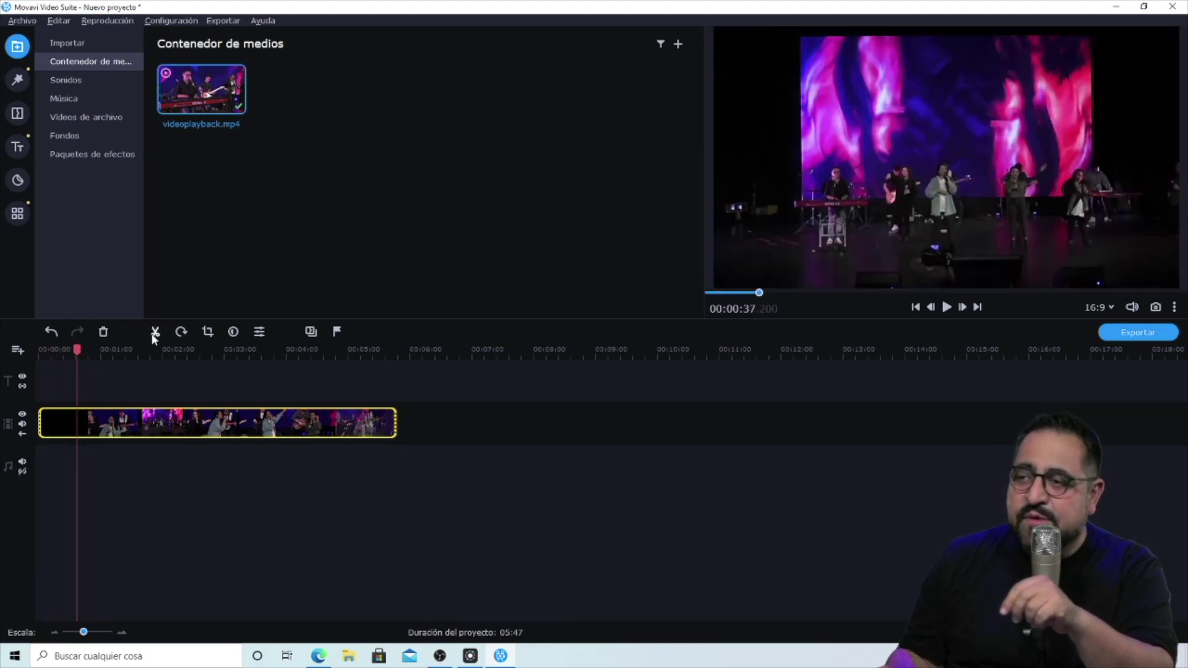
{"action": "left_click_drag", "start_coordinate": [77, 350], "coordinate": [53, 350]}
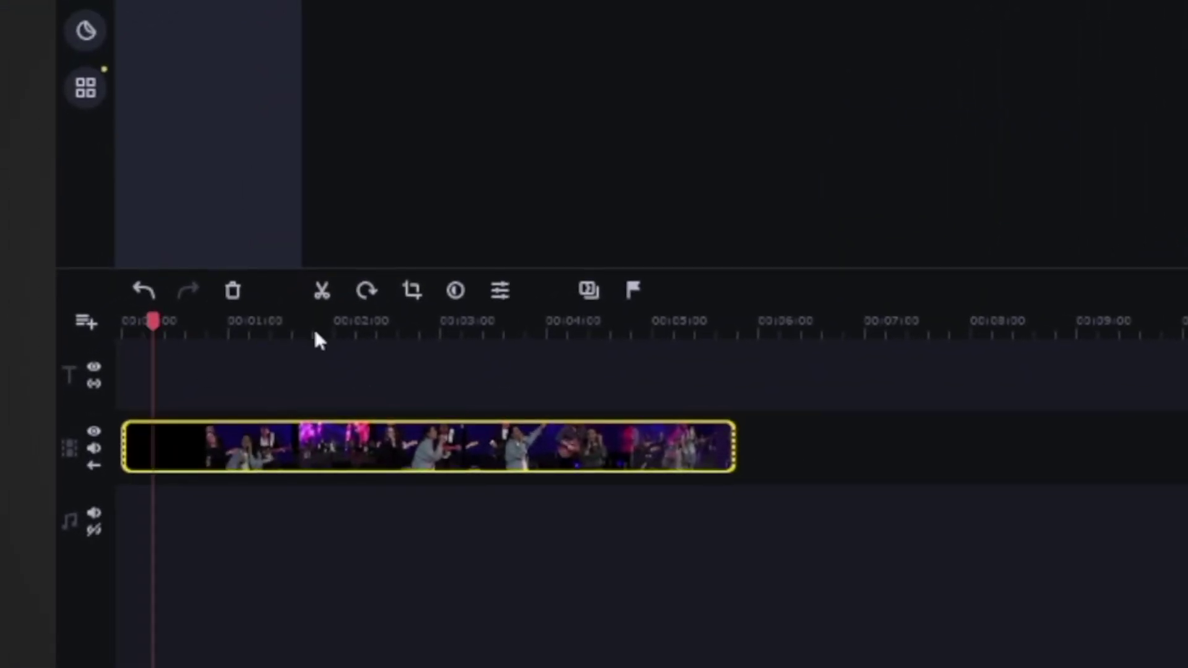
{"action": "left_click", "coordinate": [320, 294]}
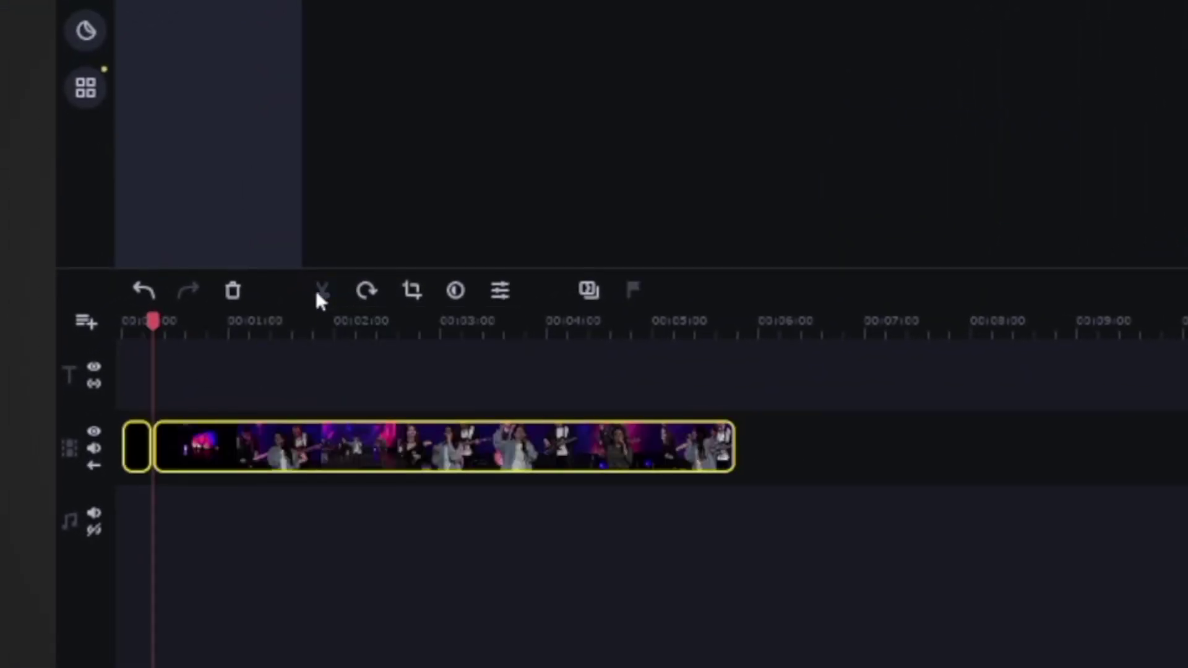
- Delete the short opening piece of the split clip
{"action": "left_click", "coordinate": [140, 458]}
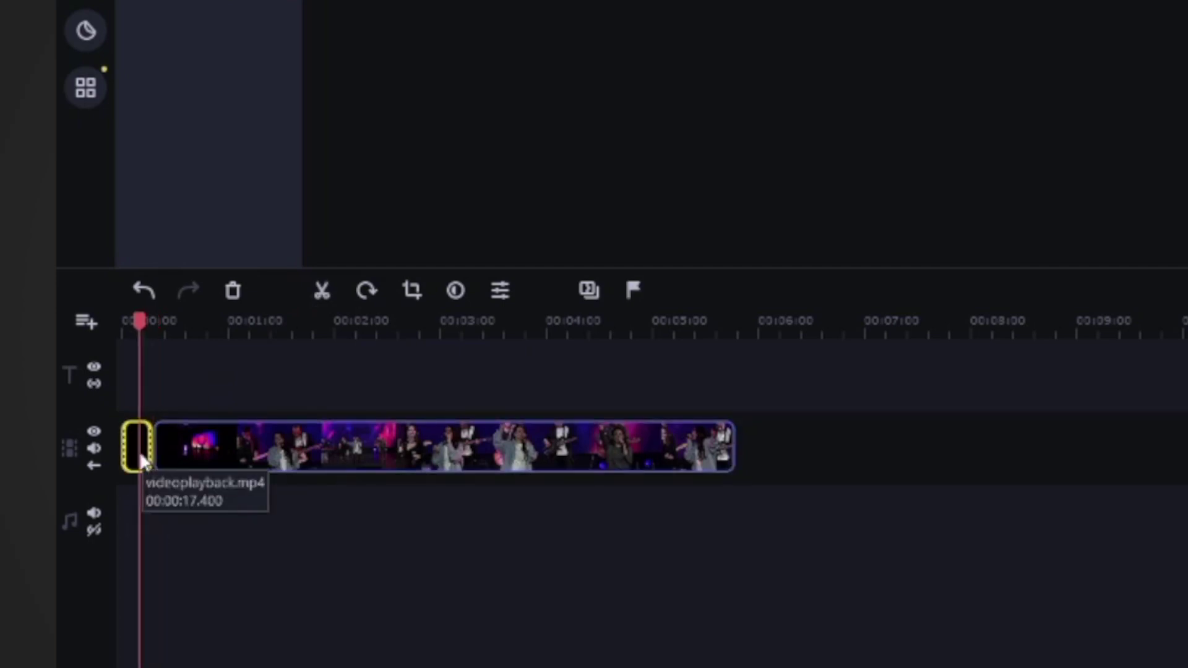
{"action": "right_click", "coordinate": [142, 461]}
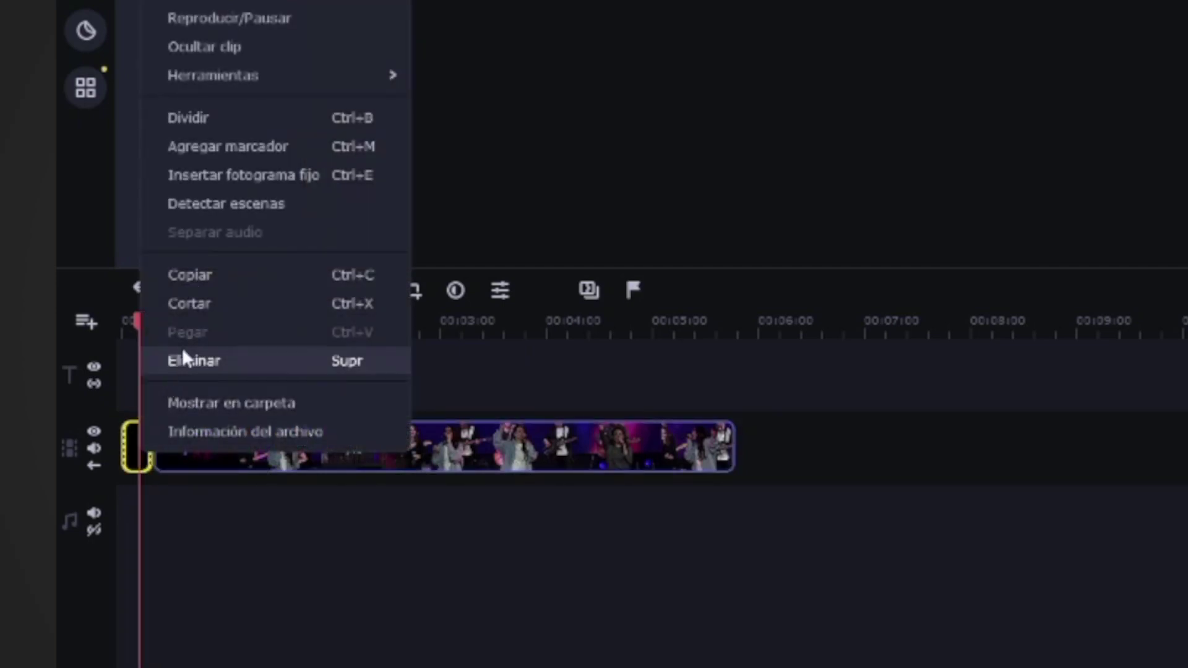
{"action": "left_click", "coordinate": [197, 365]}
- Try to move the remaining clip to a later position on the video track
{"action": "mouse_move", "coordinate": [172, 447]}
{"action": "left_mouse_down"}
{"action": "mouse_move", "coordinate": [324, 445]}
{"action": "mouse_move", "coordinate": [189, 450]}
{"action": "left_mouse_up"}
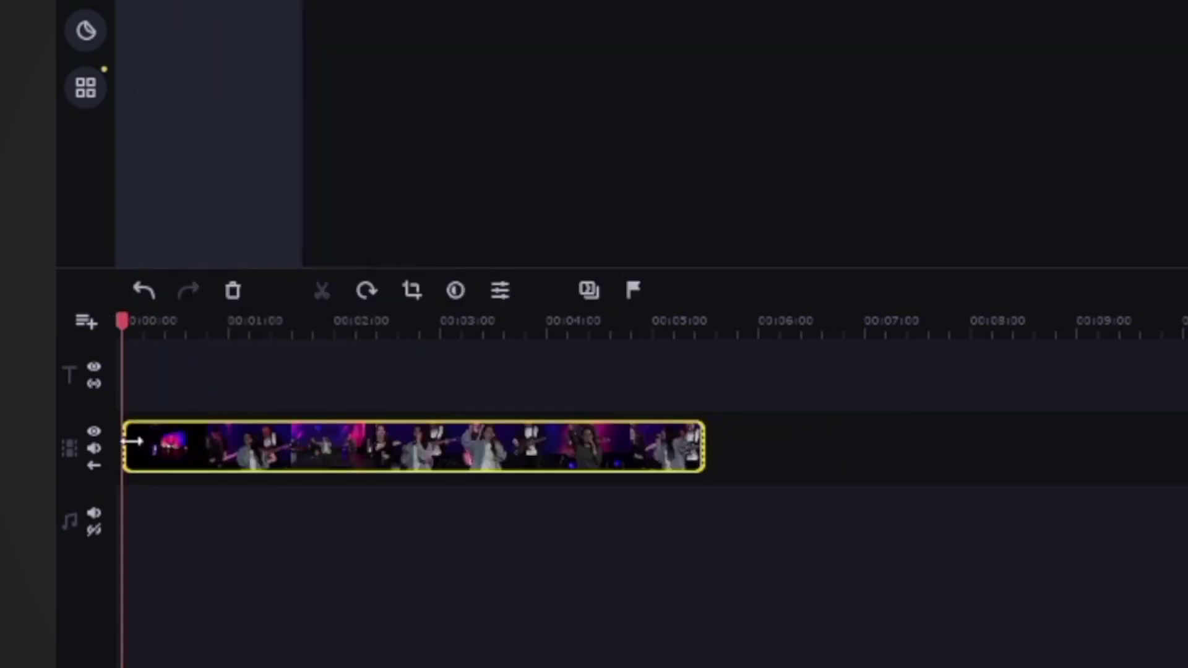
{"action": "left_click_drag", "start_coordinate": [143, 444], "coordinate": [775, 451]}
{"action": "left_click_drag", "start_coordinate": [410, 447], "coordinate": [767, 440]}
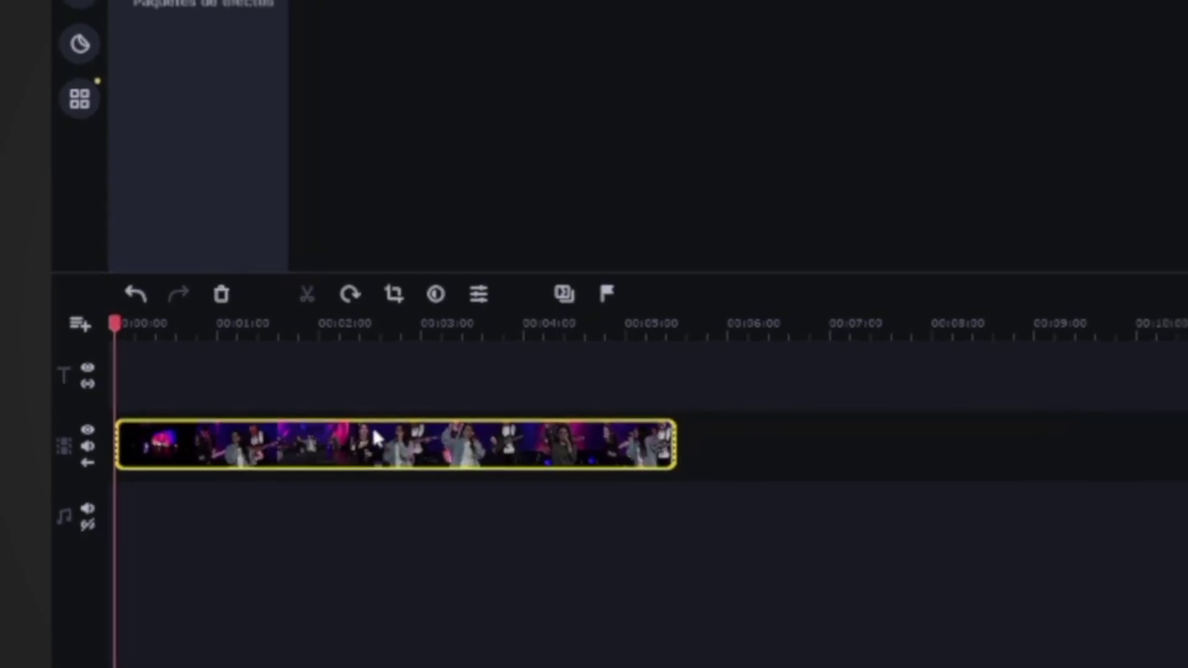
{"action": "left_click_drag", "start_coordinate": [387, 443], "coordinate": [582, 459]}
{"action": "left_click_drag", "start_coordinate": [439, 443], "coordinate": [451, 428]}
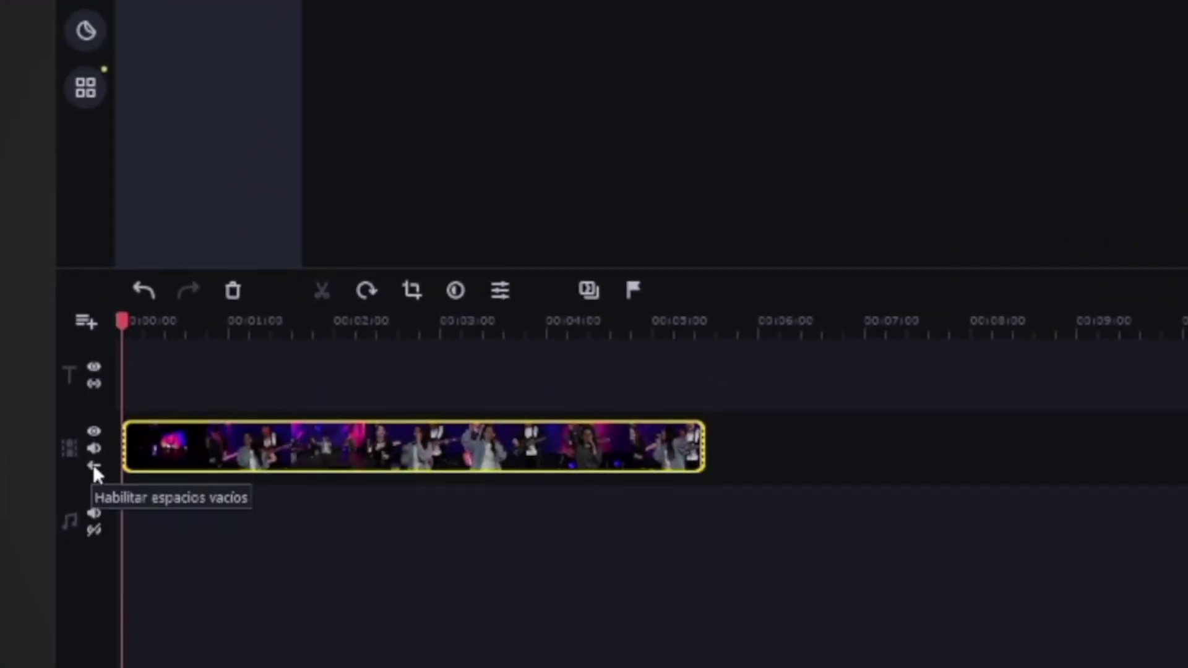
- Enable empty spaces on the video track and move the clip to start at about 1:13
{"action": "left_click", "coordinate": [93, 465]}
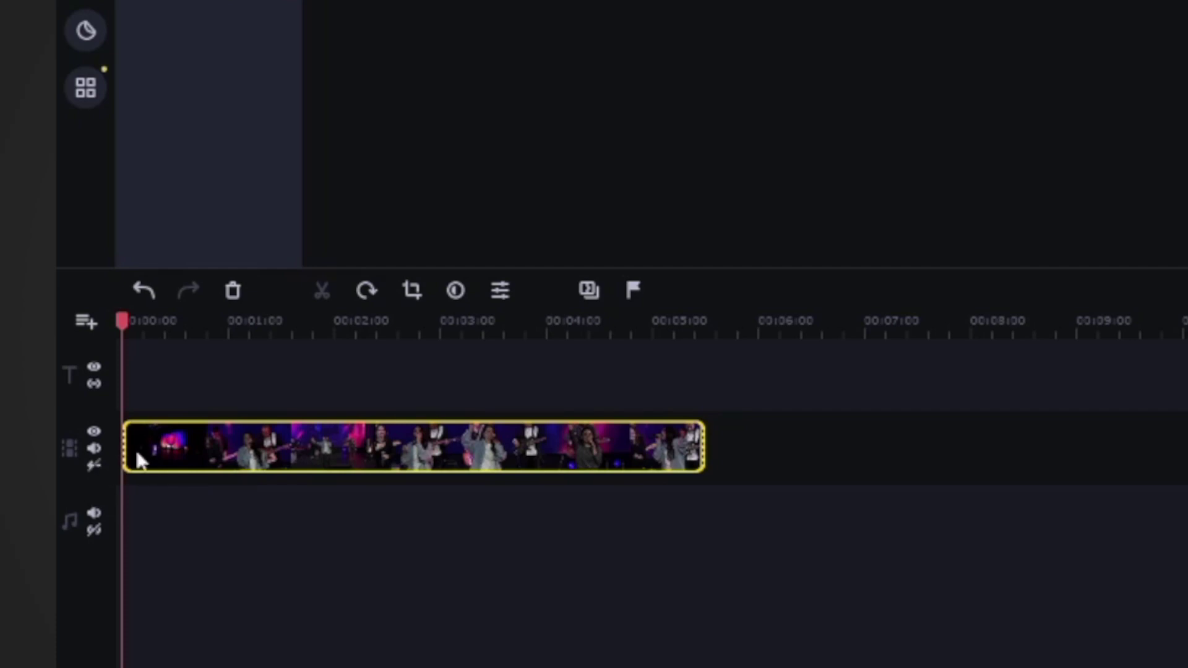
{"action": "left_click_drag", "start_coordinate": [147, 451], "coordinate": [182, 439]}
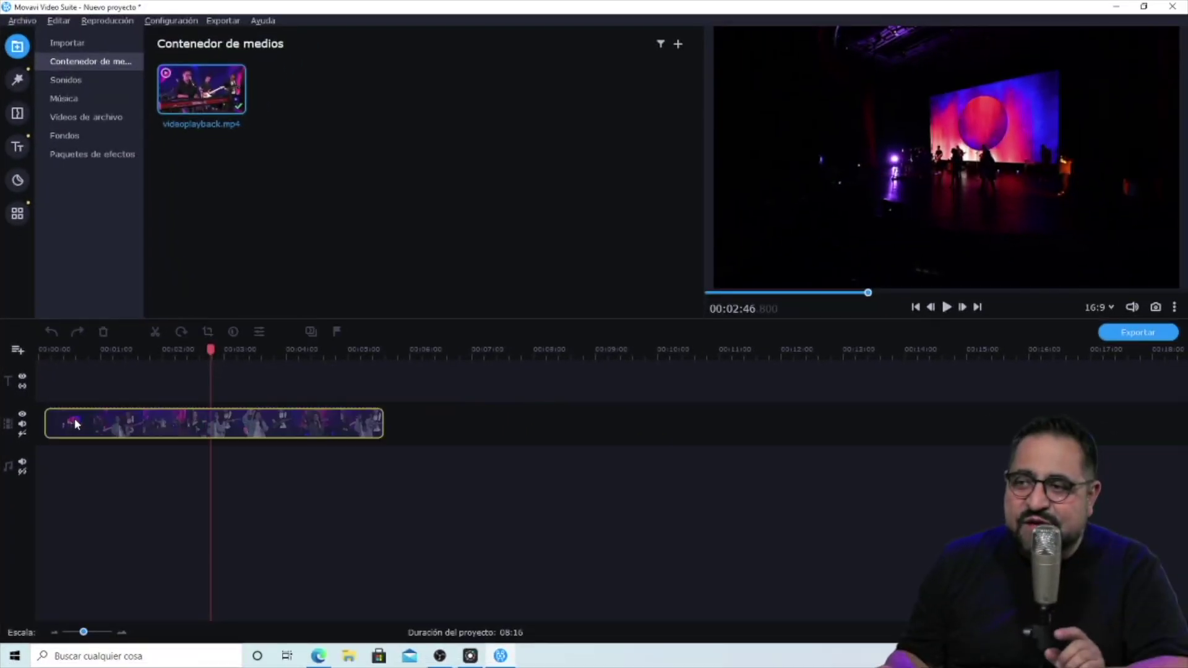
{"action": "left_click_drag", "start_coordinate": [74, 425], "coordinate": [180, 421]}
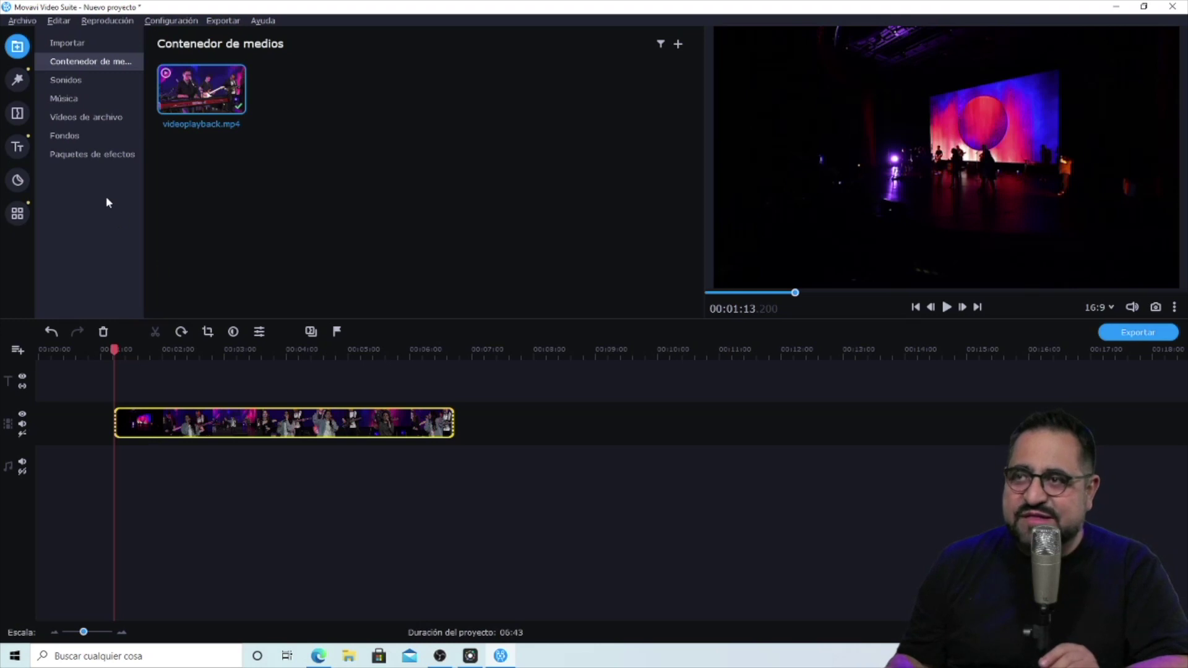
- Look over the filter and transition collections, and place the Texto con línea 2 title at the start of the video track
{"action": "left_click", "coordinate": [16, 80]}
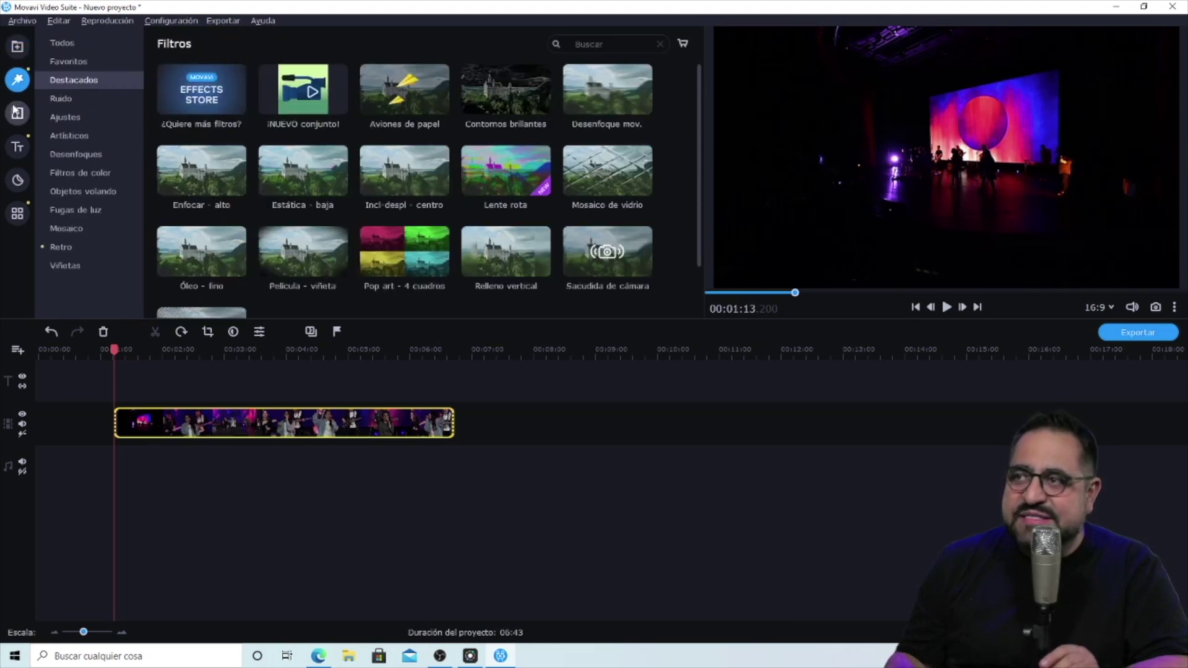
{"action": "left_click", "coordinate": [17, 115]}
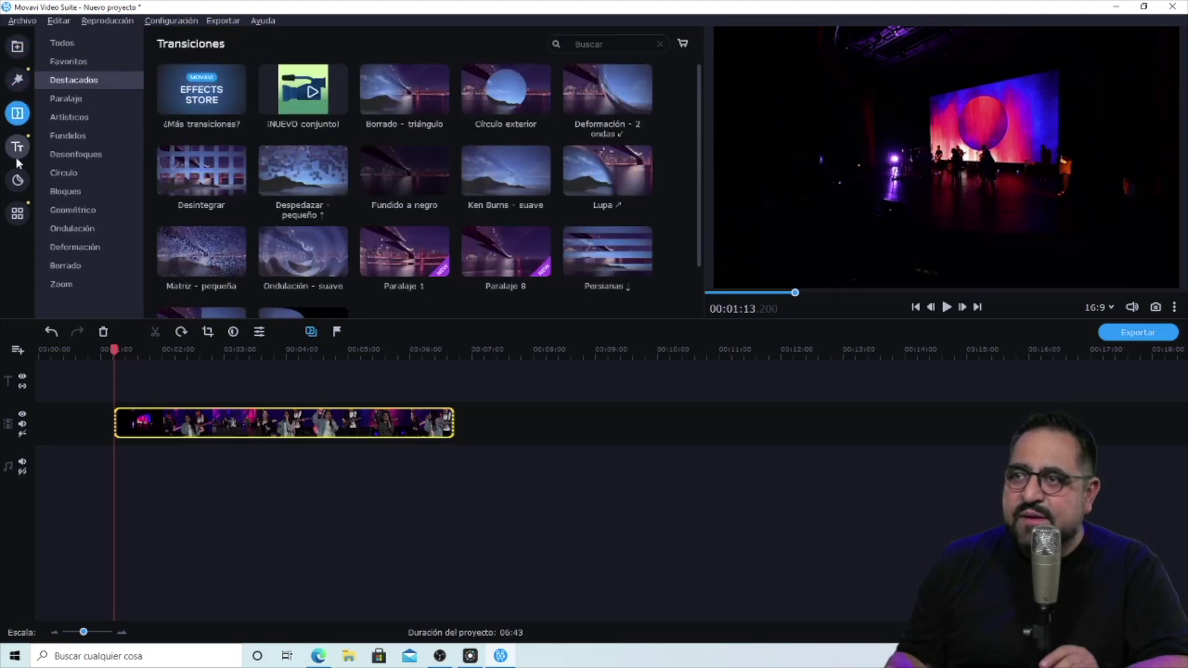
{"action": "left_click", "coordinate": [20, 148]}
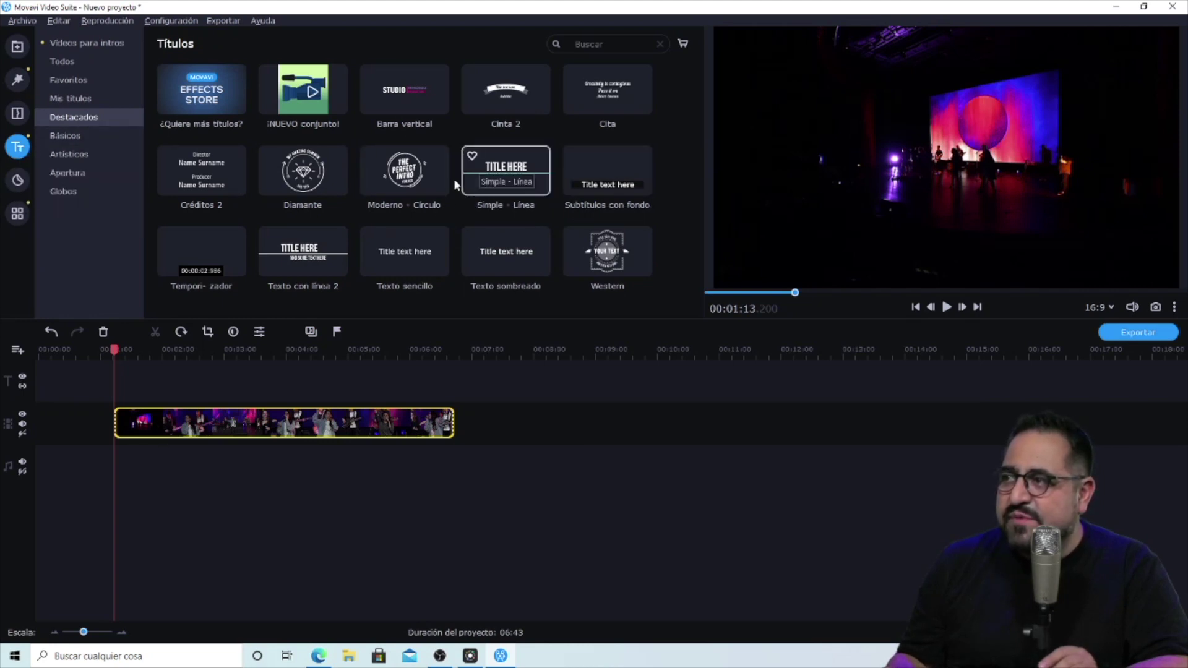
{"action": "left_click_drag", "start_coordinate": [300, 243], "coordinate": [47, 423]}
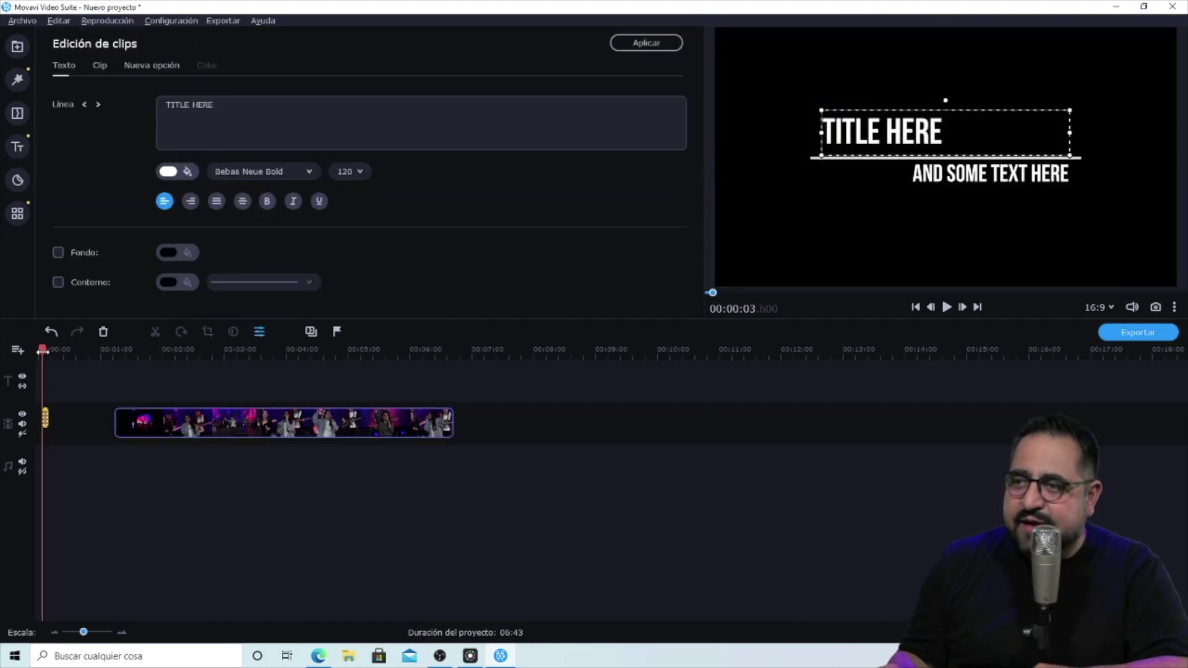
- Move the concert clip back to start at about 0:09 and place the title above its beginning on the title track
{"action": "key", "text": "space"}
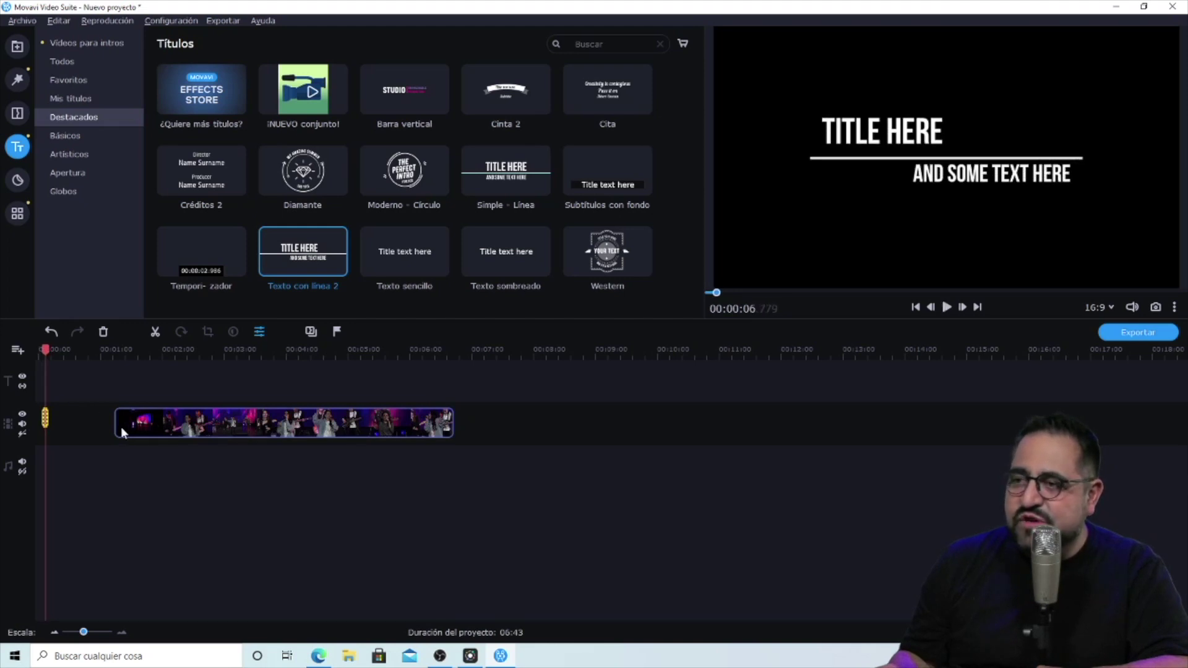
{"action": "left_click_drag", "start_coordinate": [130, 421], "coordinate": [57, 416]}
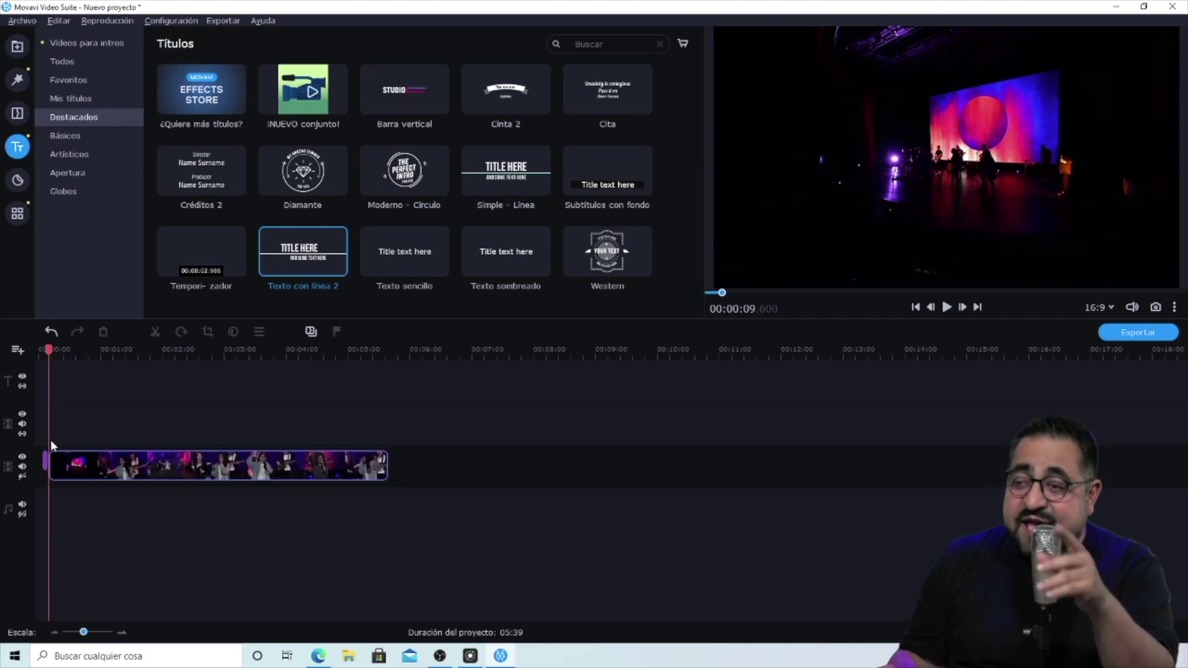
{"action": "left_click_drag", "start_coordinate": [45, 465], "coordinate": [49, 350]}
{"action": "left_click", "coordinate": [45, 350]}
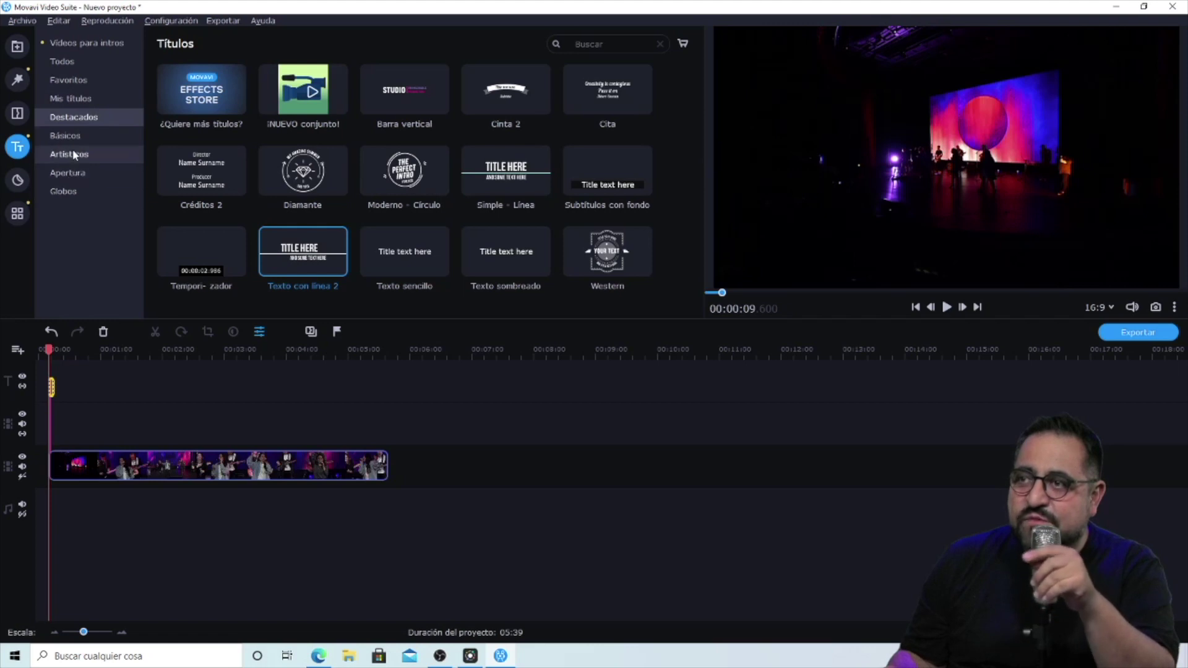
- Add the Espacio background from the Fondos collection at the very start of the main video track
{"action": "left_click", "coordinate": [18, 50]}
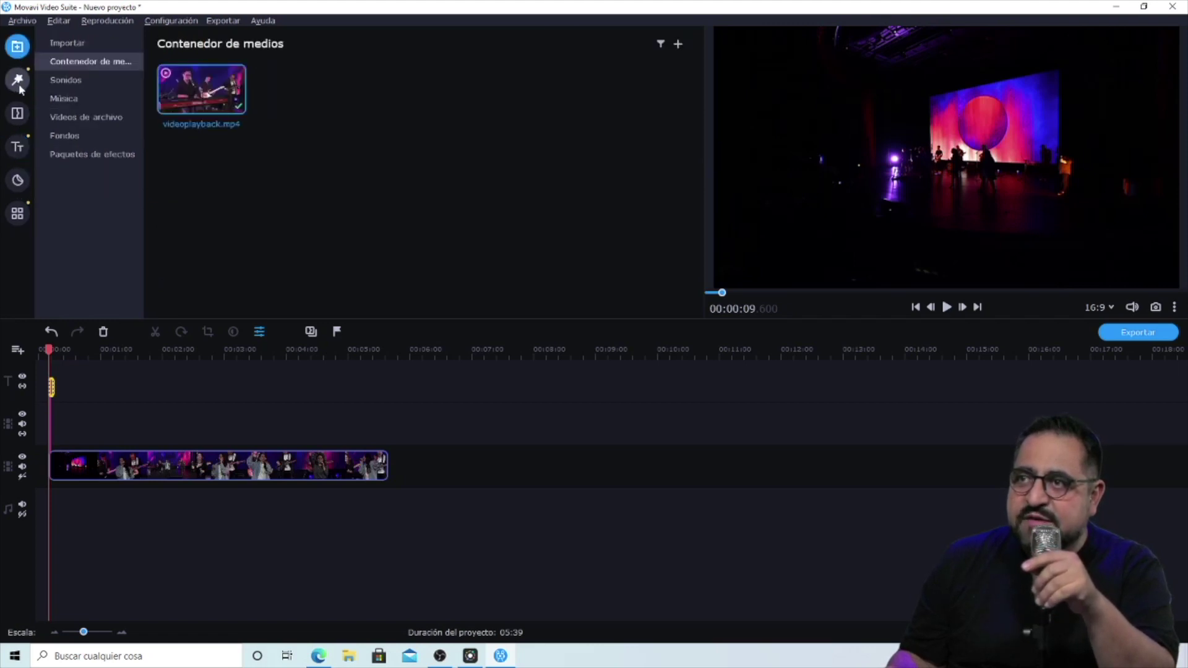
{"action": "left_click", "coordinate": [88, 137]}
{"action": "left_click", "coordinate": [591, 99]}
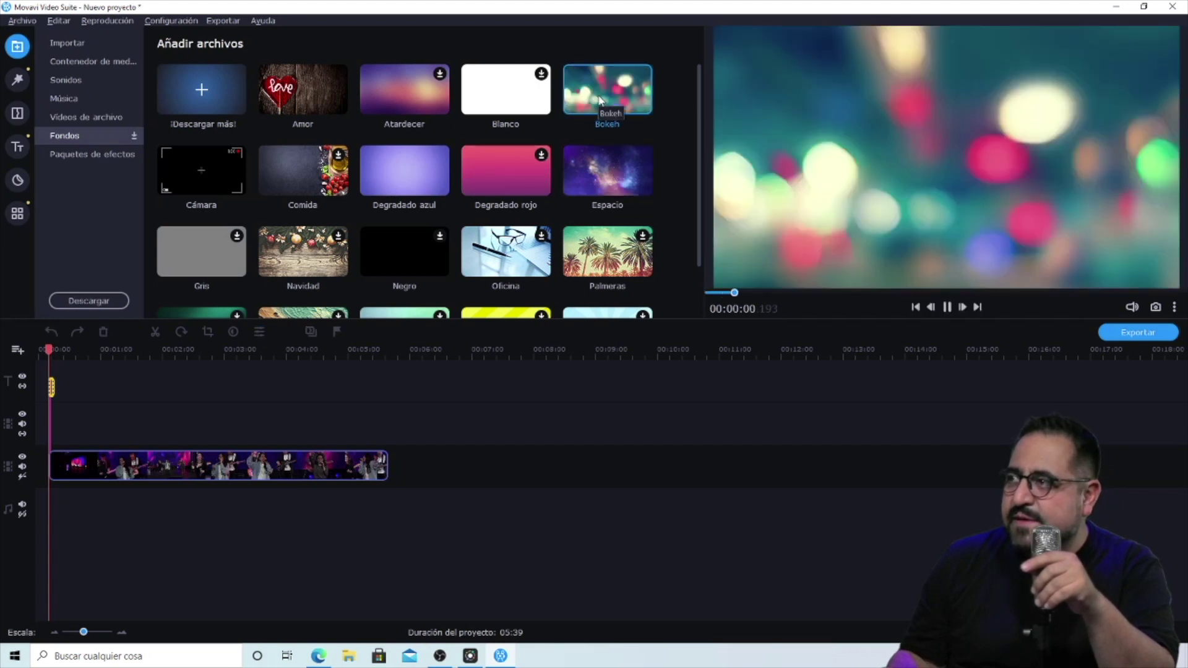
{"action": "left_click", "coordinate": [599, 168]}
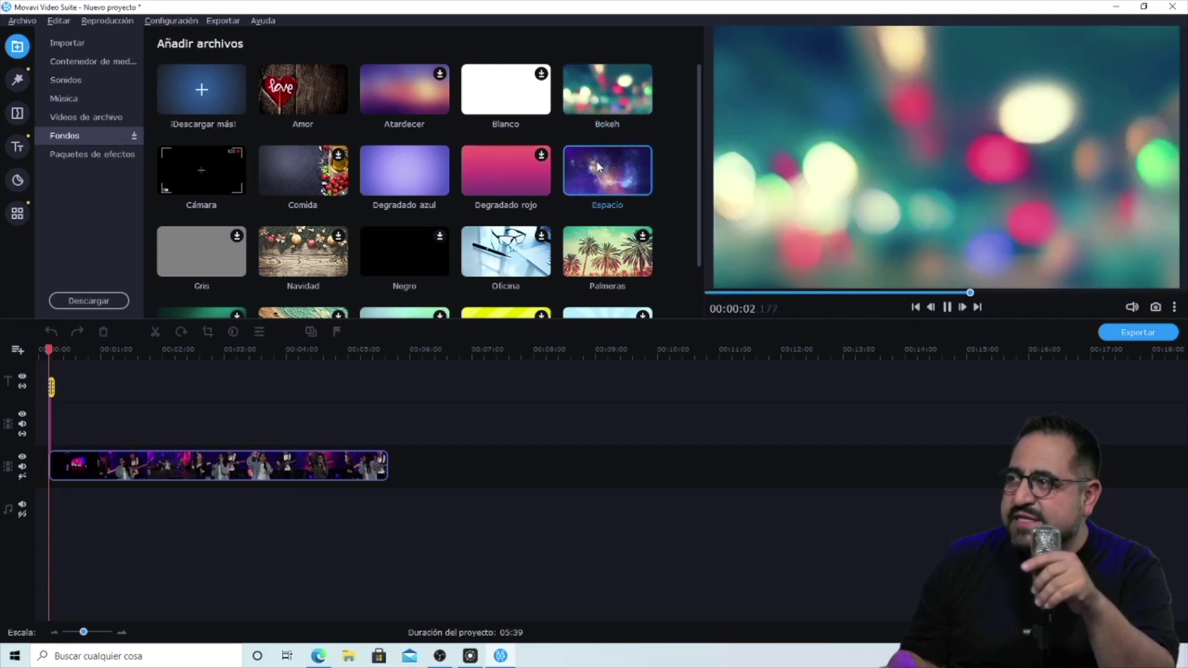
{"action": "left_click_drag", "start_coordinate": [599, 174], "coordinate": [34, 433]}
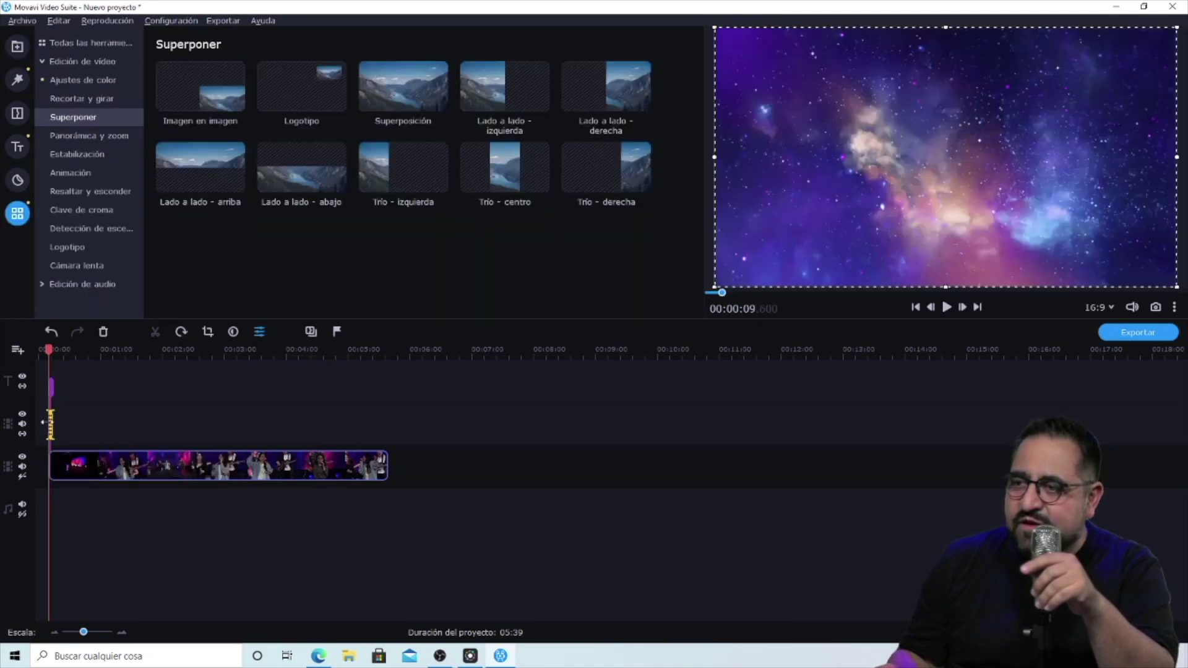
{"action": "left_click", "coordinate": [49, 424]}
{"action": "scroll", "coordinate": [49, 425], "scroll_direction": "up", "scroll_amount": 3}
{"action": "left_click_drag", "start_coordinate": [148, 425], "coordinate": [122, 475]}
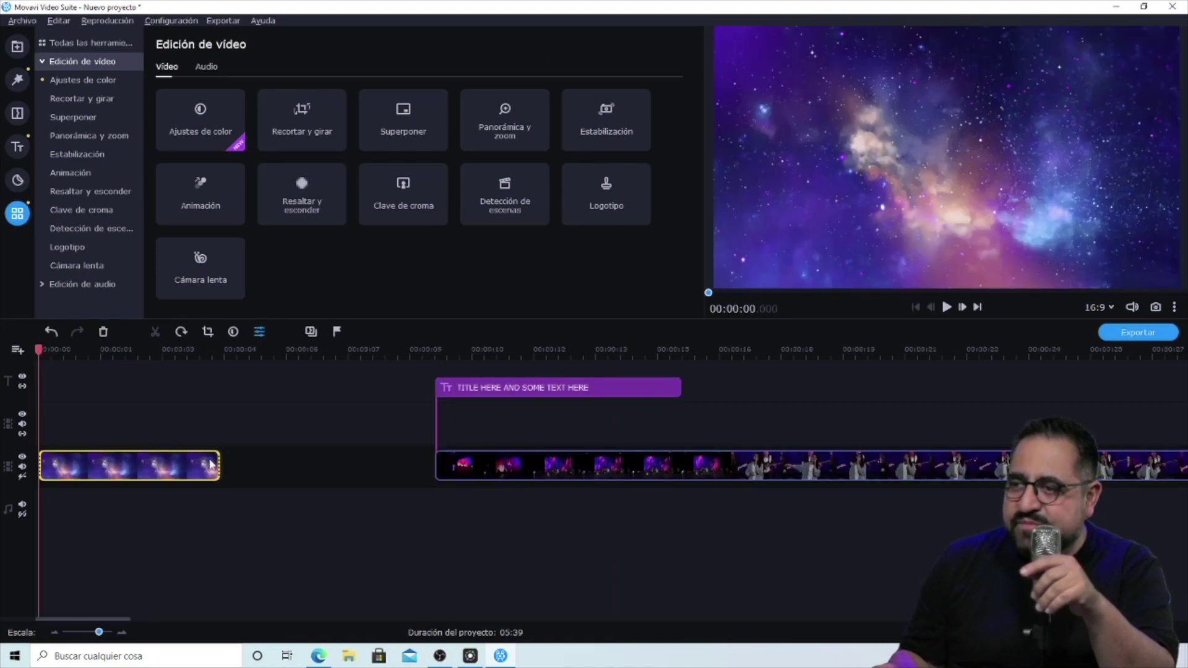
- Move the concert clip directly after the background, and start the title at 0:00, trimmed to end at about 4.9 s
{"action": "left_click_drag", "start_coordinate": [459, 478], "coordinate": [242, 463]}
{"action": "left_click_drag", "start_coordinate": [257, 387], "coordinate": [77, 388]}
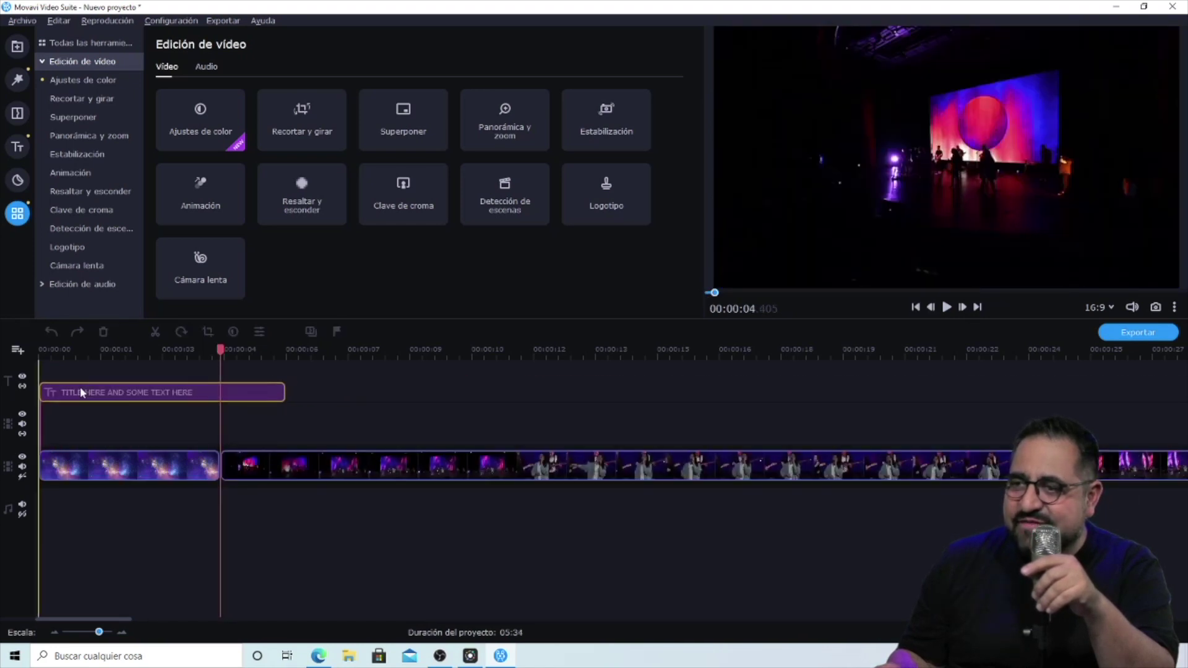
{"action": "left_click_drag", "start_coordinate": [282, 387], "coordinate": [234, 389]}
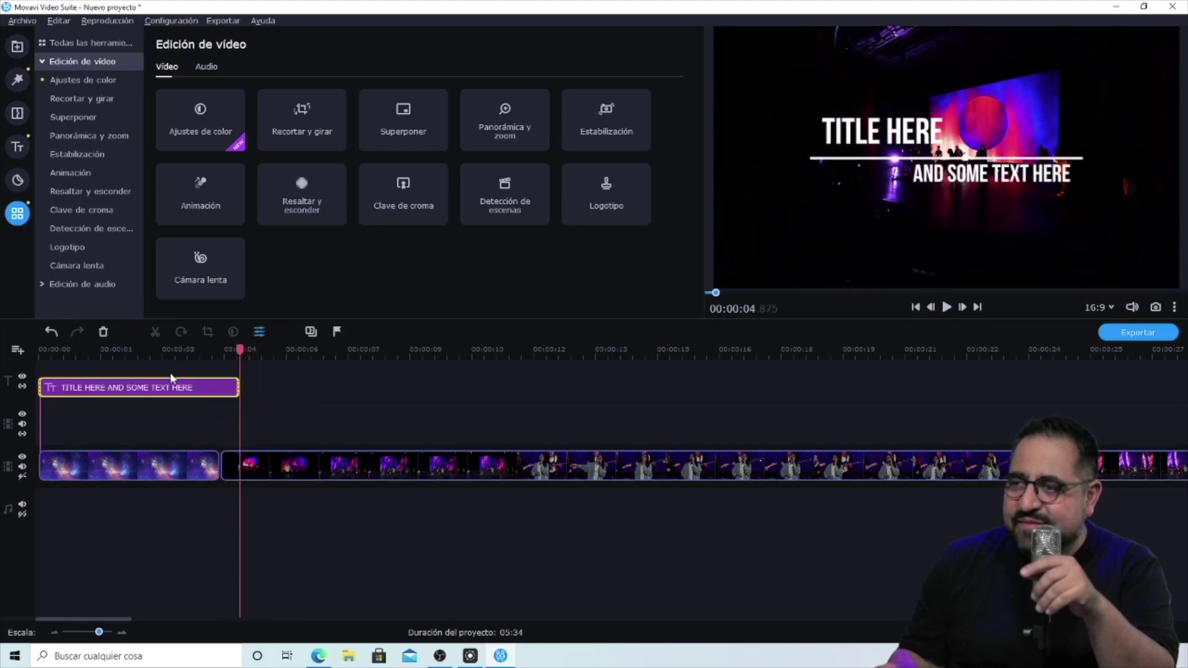
- Play the opening from the start and extend the title to end at about 5.2 s
{"action": "left_click_drag", "start_coordinate": [125, 355], "coordinate": [12, 351]}
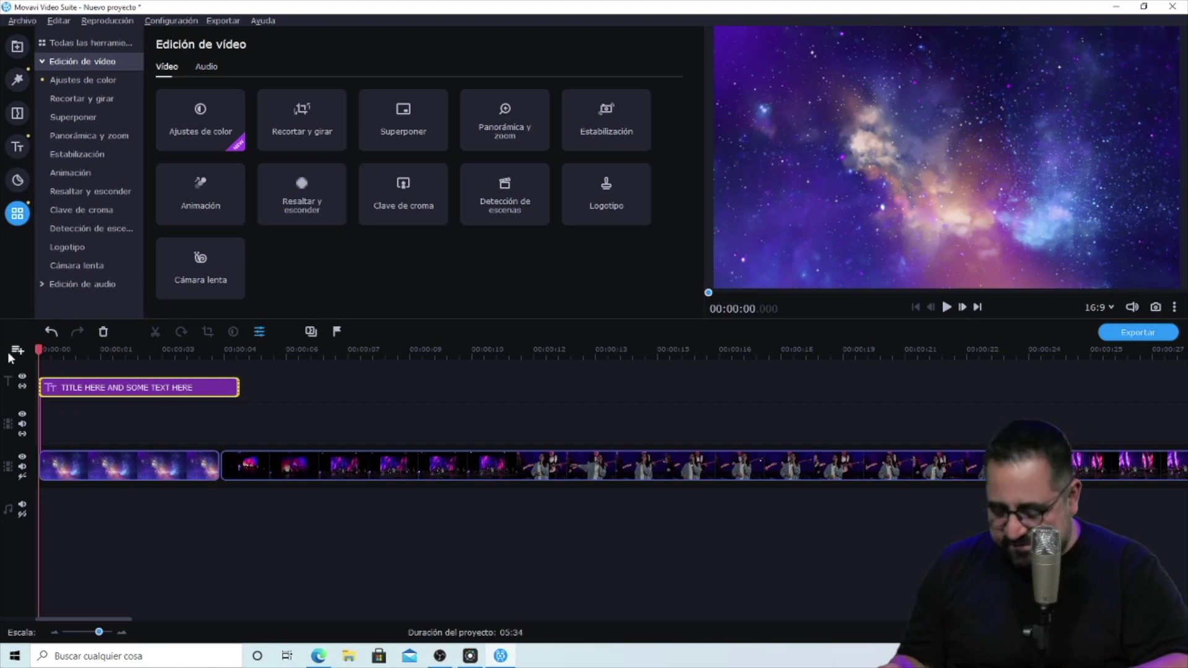
{"action": "key", "text": "space"}
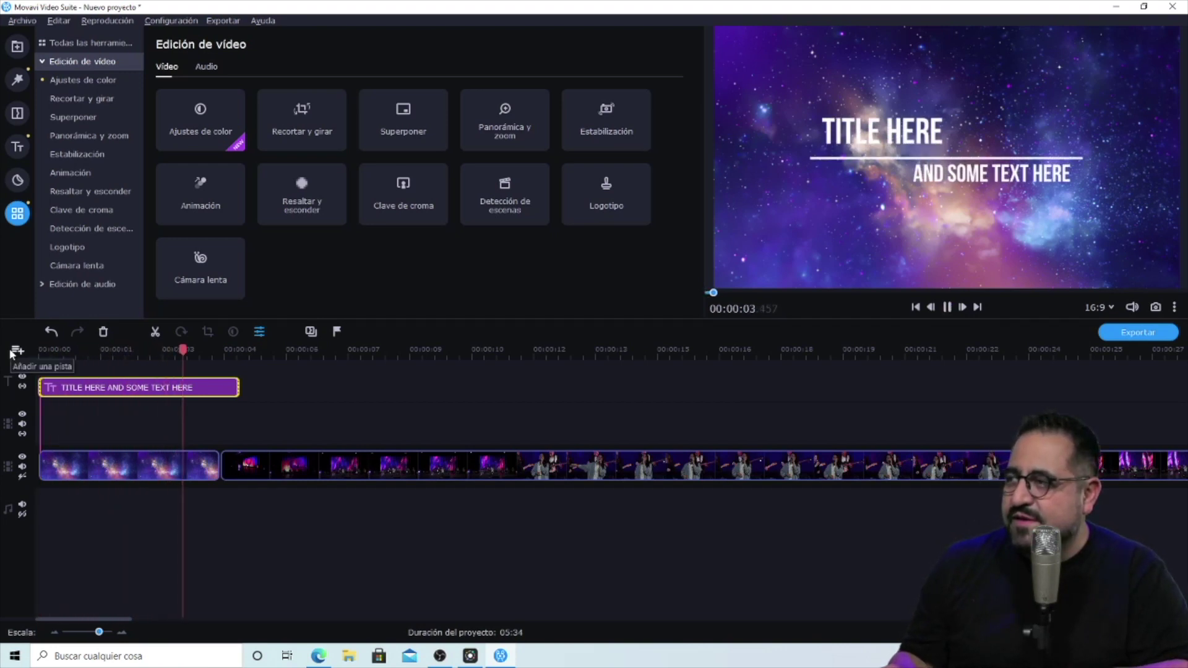
{"action": "key", "text": "space"}
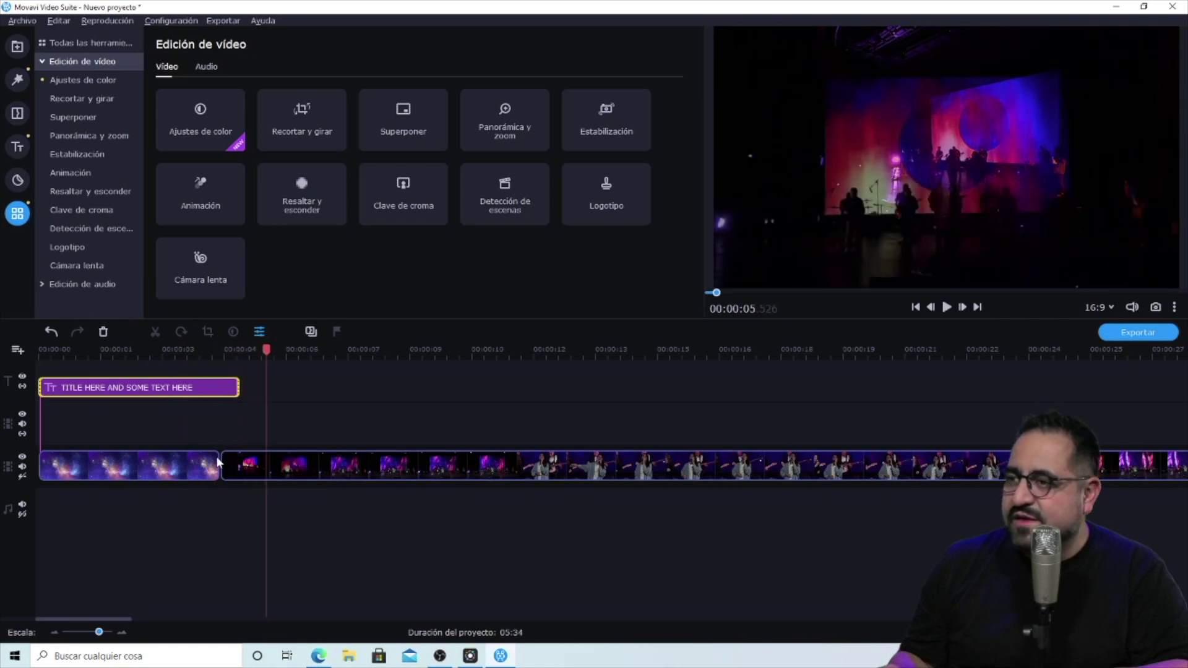
{"action": "left_click_drag", "start_coordinate": [240, 387], "coordinate": [254, 388]}
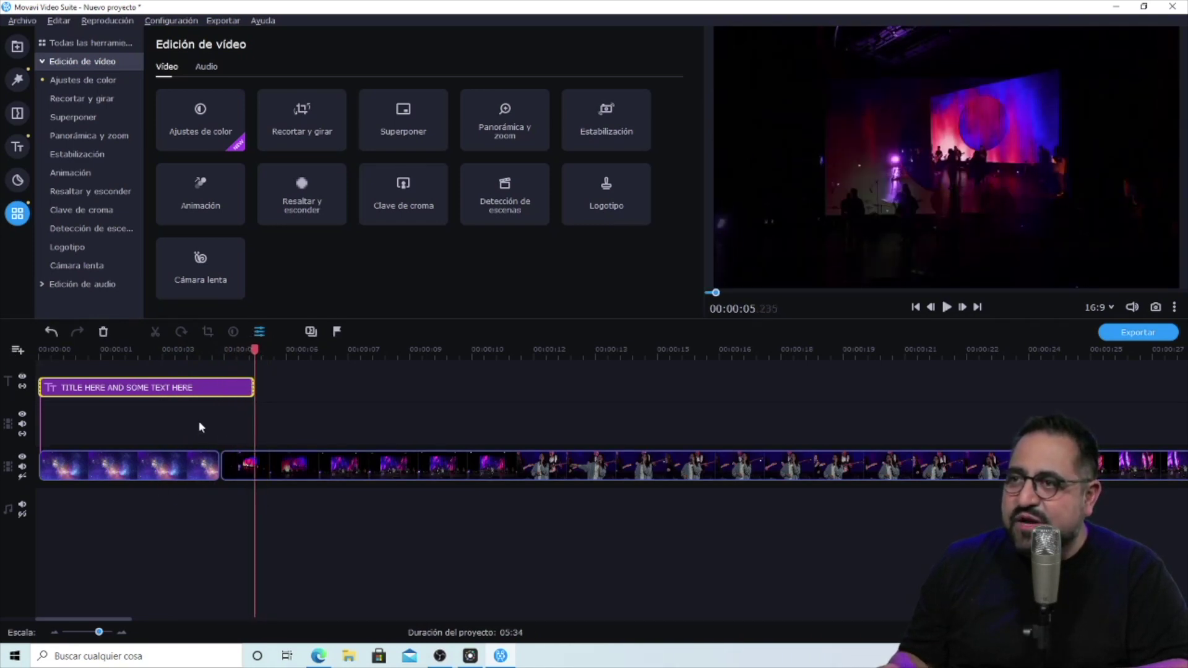
- Add the Gradiente → transition from the Fundidos collection between the background and the concert clip, and preview it
{"action": "left_click", "coordinate": [18, 113]}
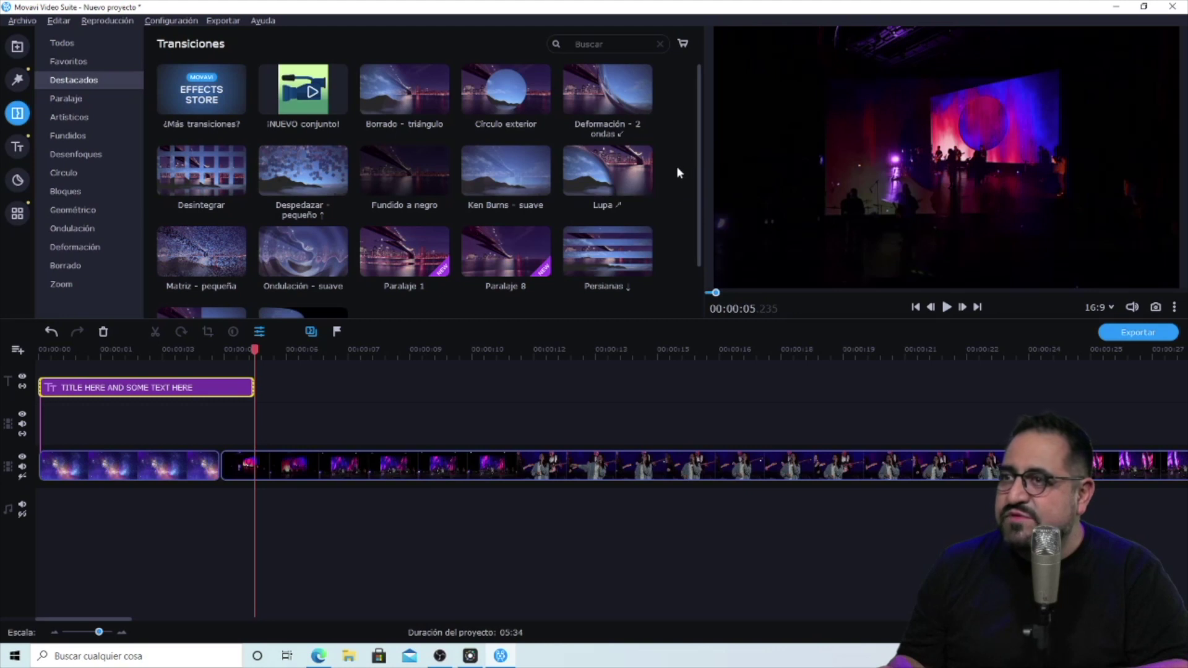
{"action": "left_click", "coordinate": [62, 136]}
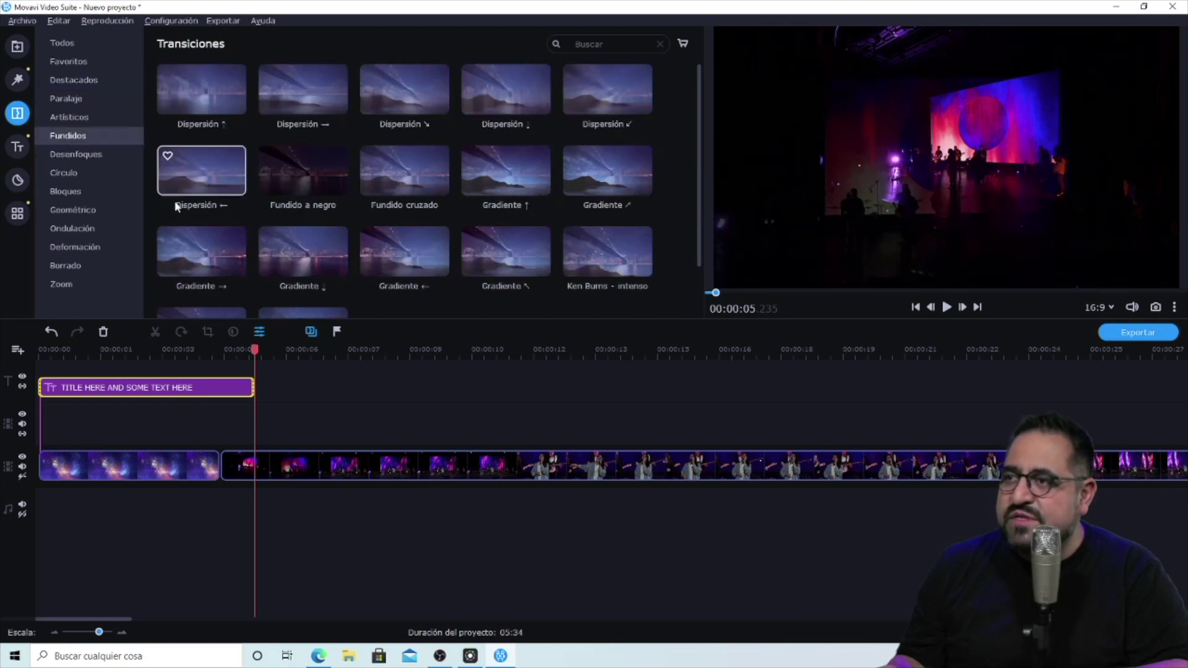
{"action": "left_click", "coordinate": [175, 174]}
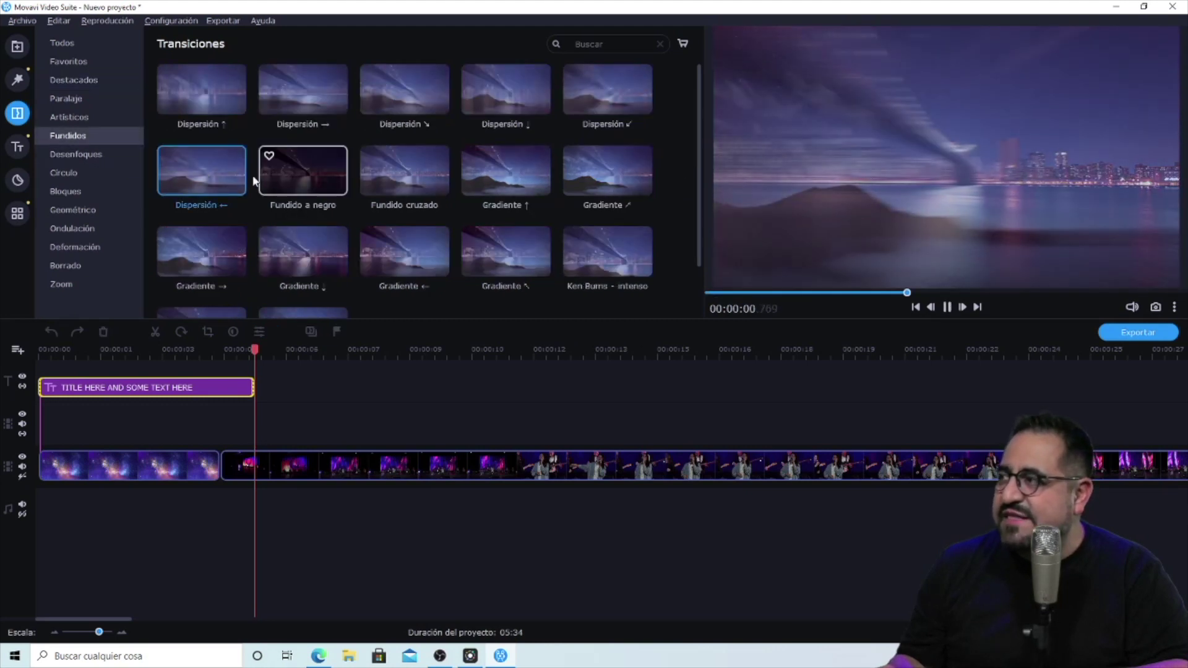
{"action": "mouse_move", "coordinate": [204, 254]}
{"action": "left_mouse_down"}
{"action": "mouse_move", "coordinate": [154, 346]}
{"action": "mouse_move", "coordinate": [173, 458]}
{"action": "mouse_move", "coordinate": [232, 477]}
{"action": "left_mouse_up"}
{"action": "left_click", "coordinate": [173, 352]}
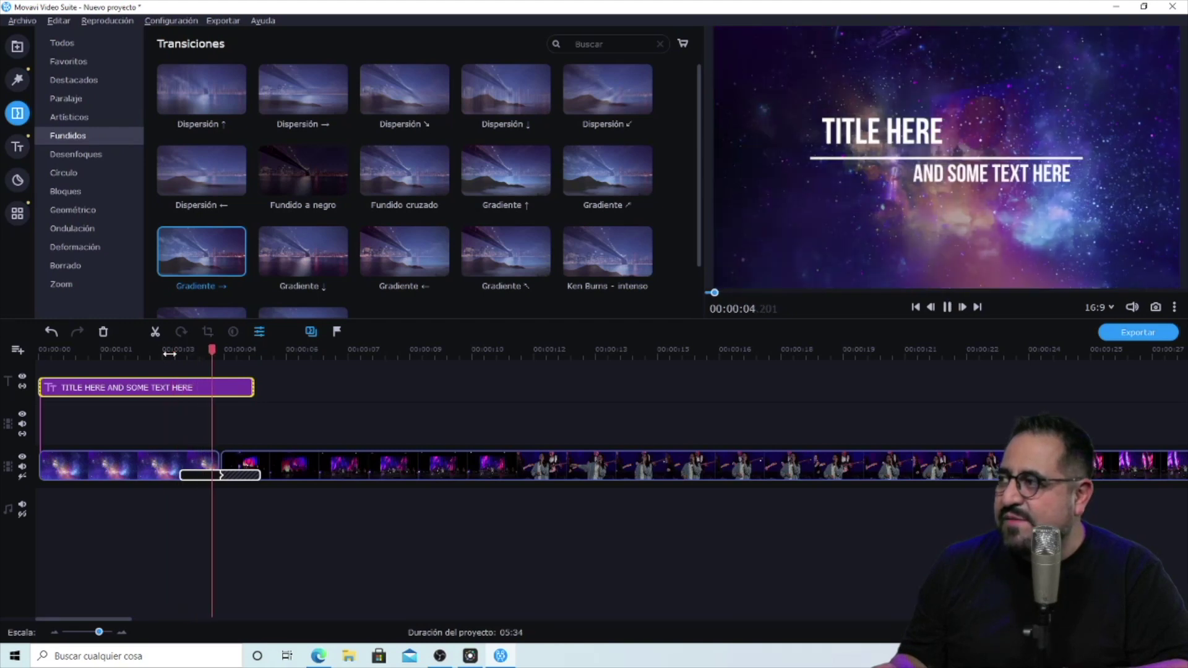
- Replace the first line of the opening title with TU SANGRE
{"action": "left_click", "coordinate": [124, 355]}
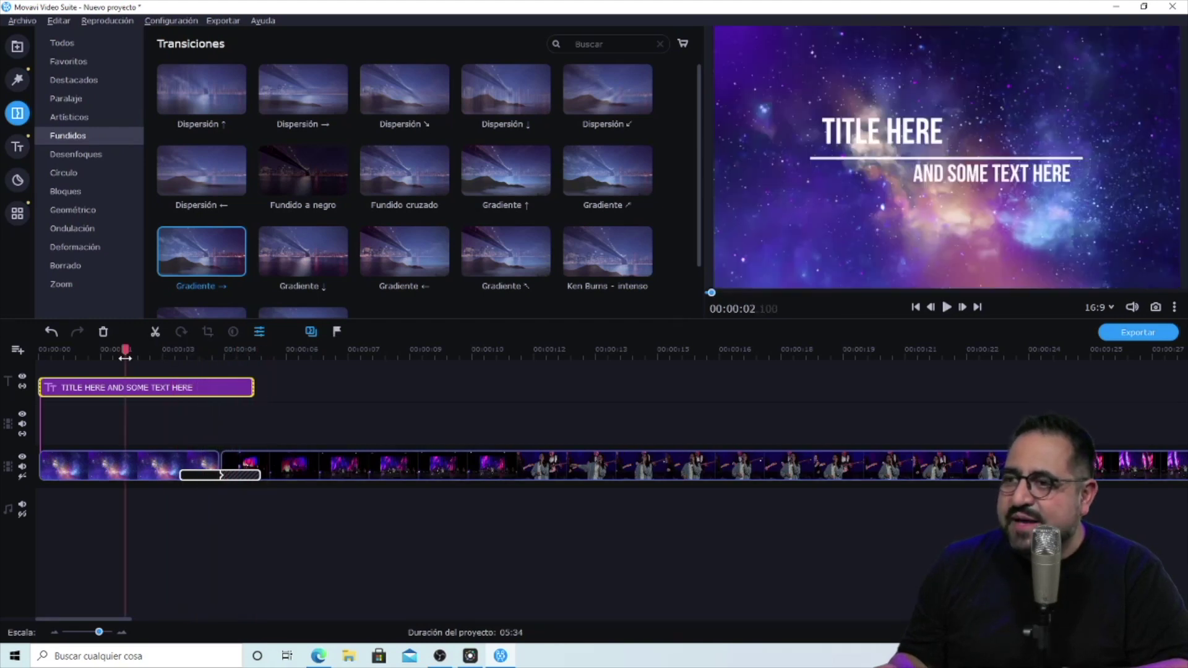
{"action": "left_click", "coordinate": [111, 390]}
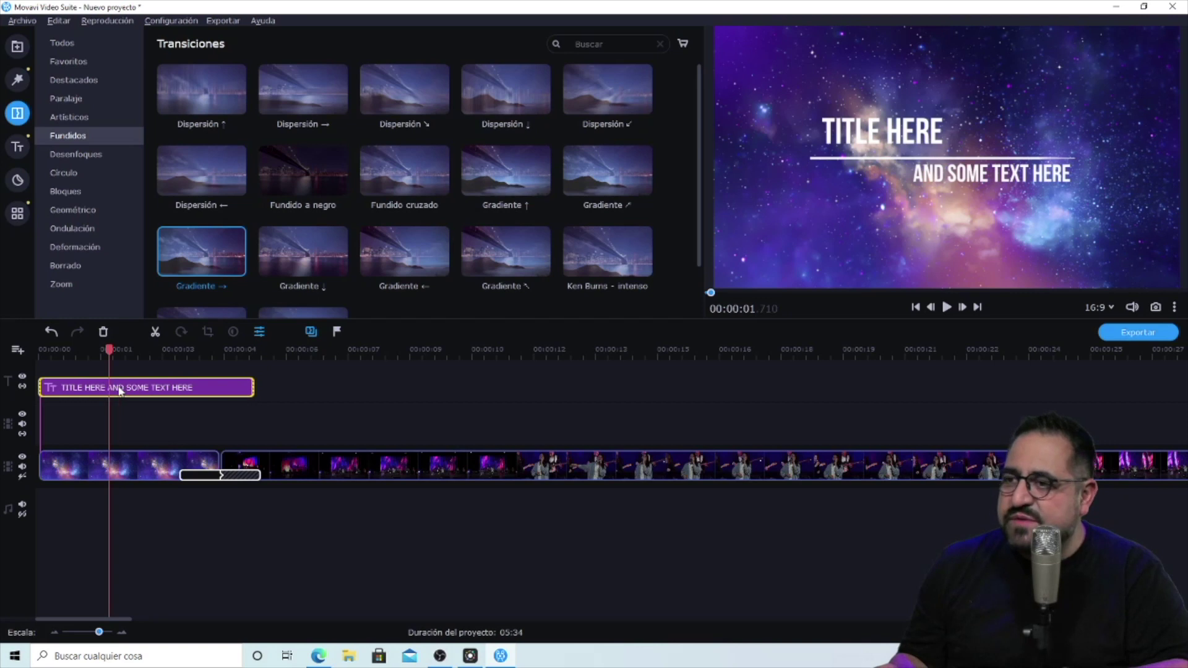
{"action": "double_click", "coordinate": [882, 143]}
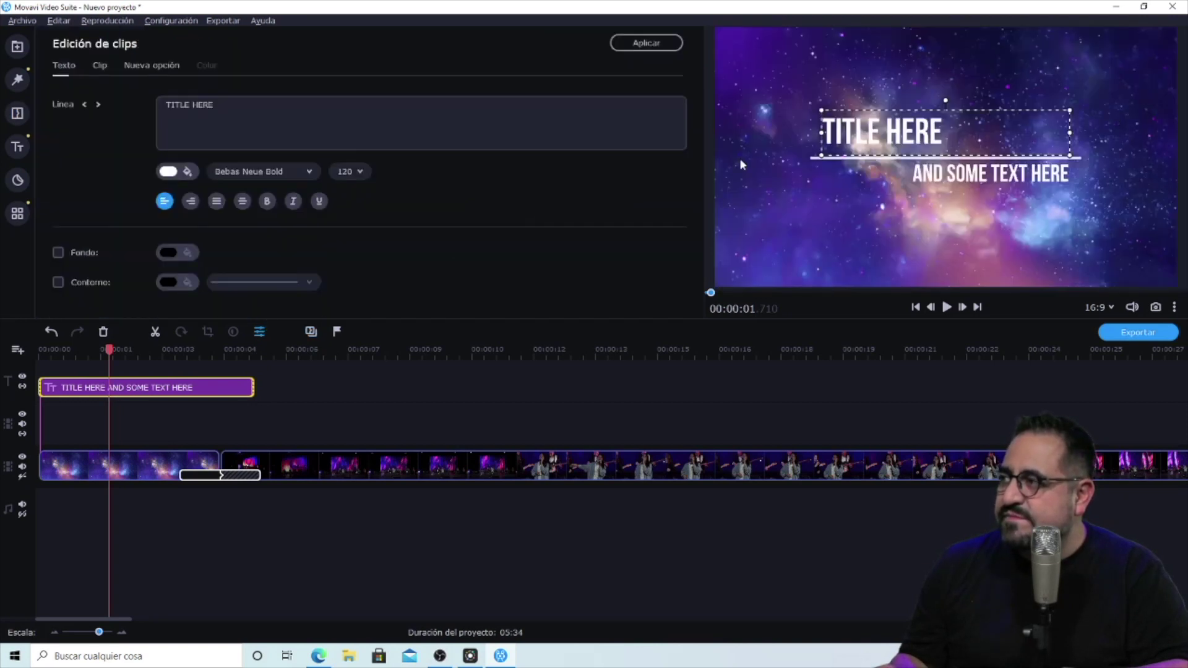
{"action": "double_click", "coordinate": [931, 133]}
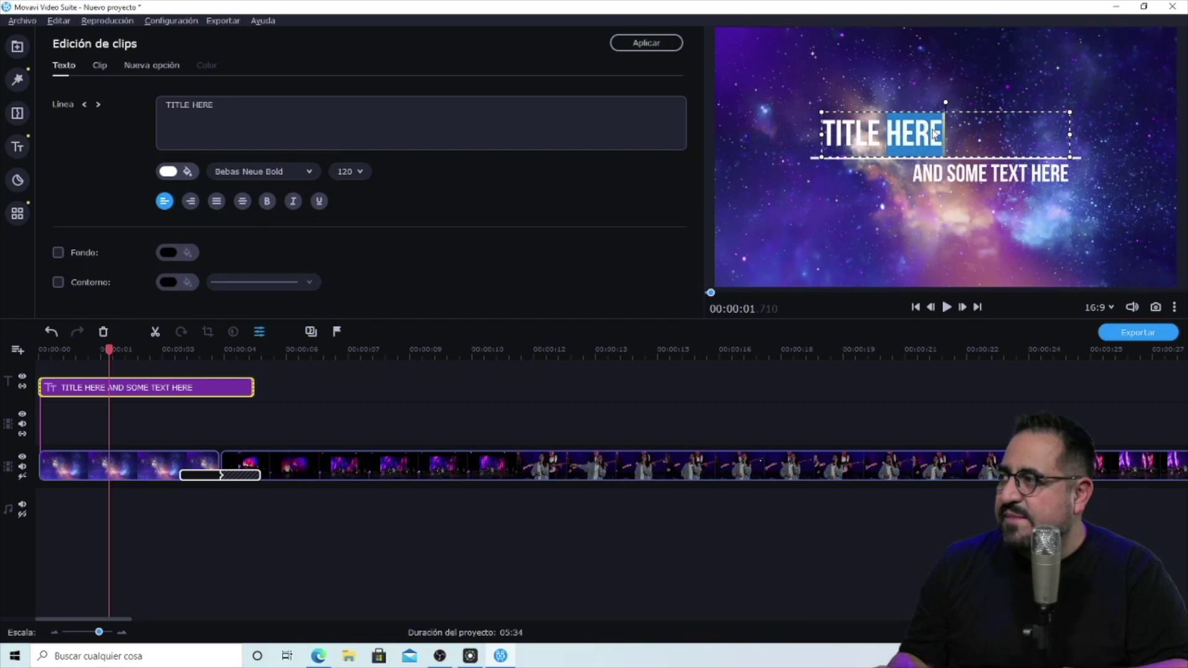
{"action": "key", "text": "ctrl+a"}
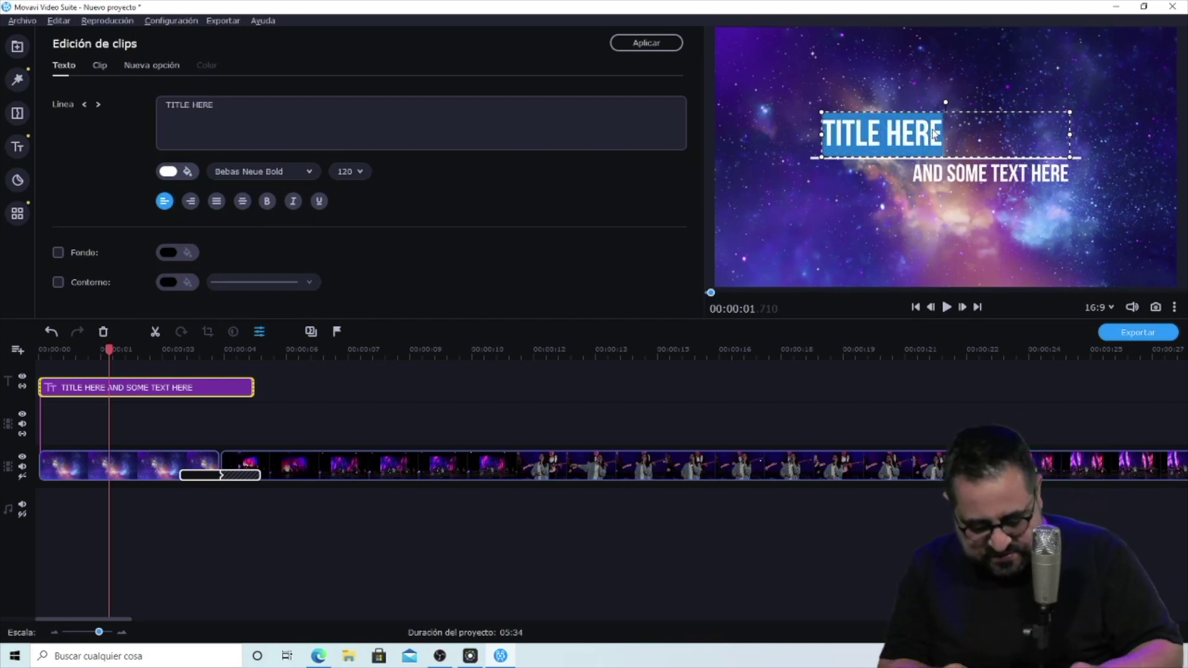
{"action": "type", "text": "TU"}
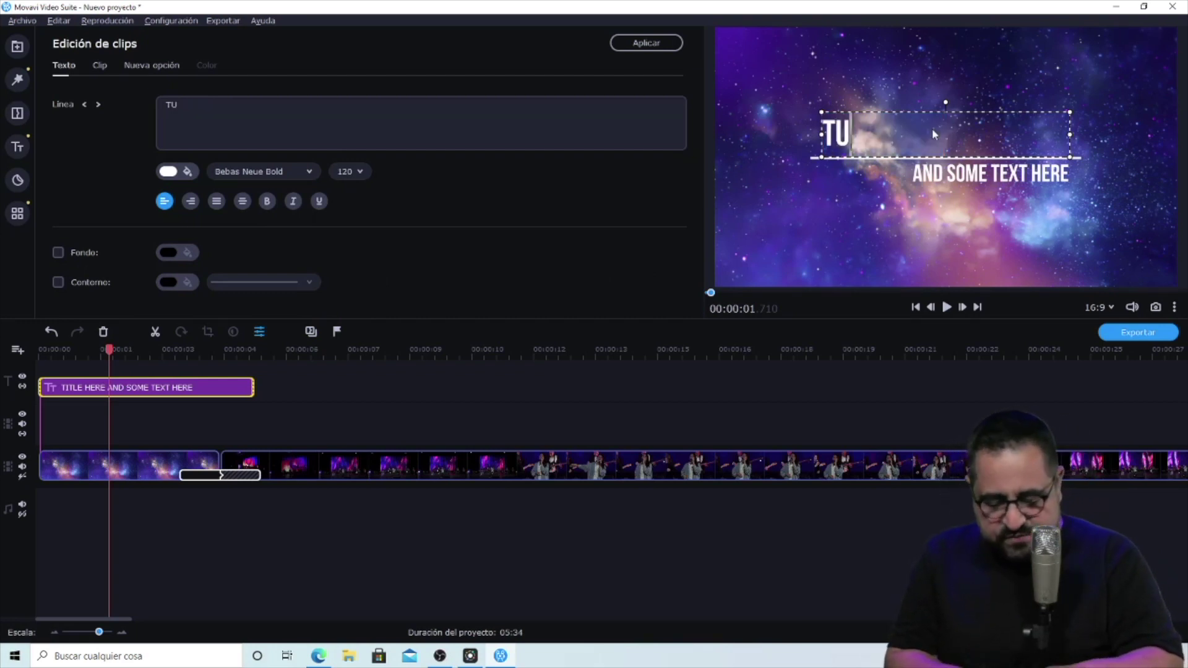
{"action": "type", "text": " SANGRE"}
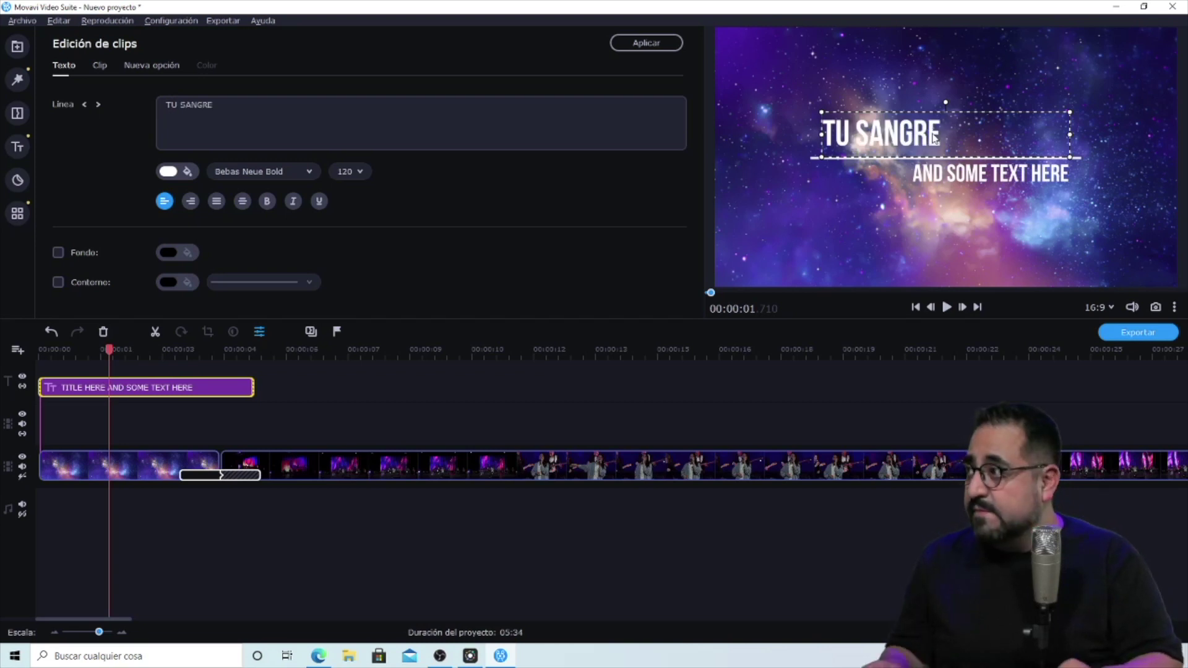
- Replace the second line of the title with INSPIRA WORSHIP and play the opening from the start
{"action": "left_click", "coordinate": [966, 175]}
{"action": "double_click", "coordinate": [965, 174]}
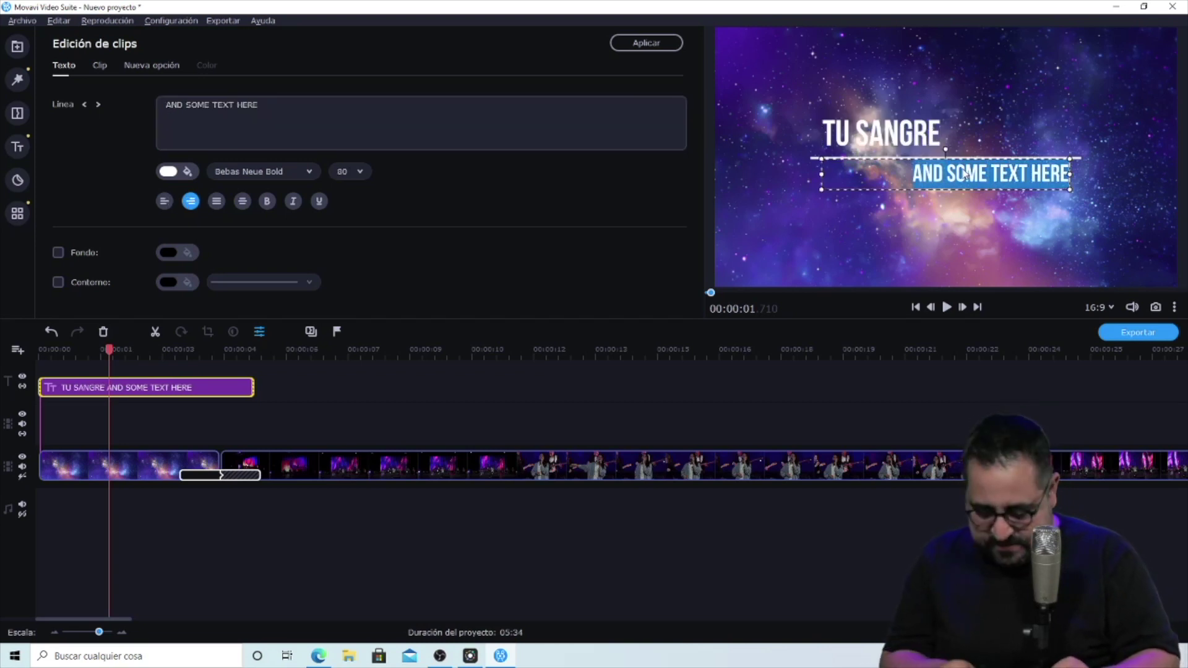
{"action": "type", "text": "INSPIRA WO"}
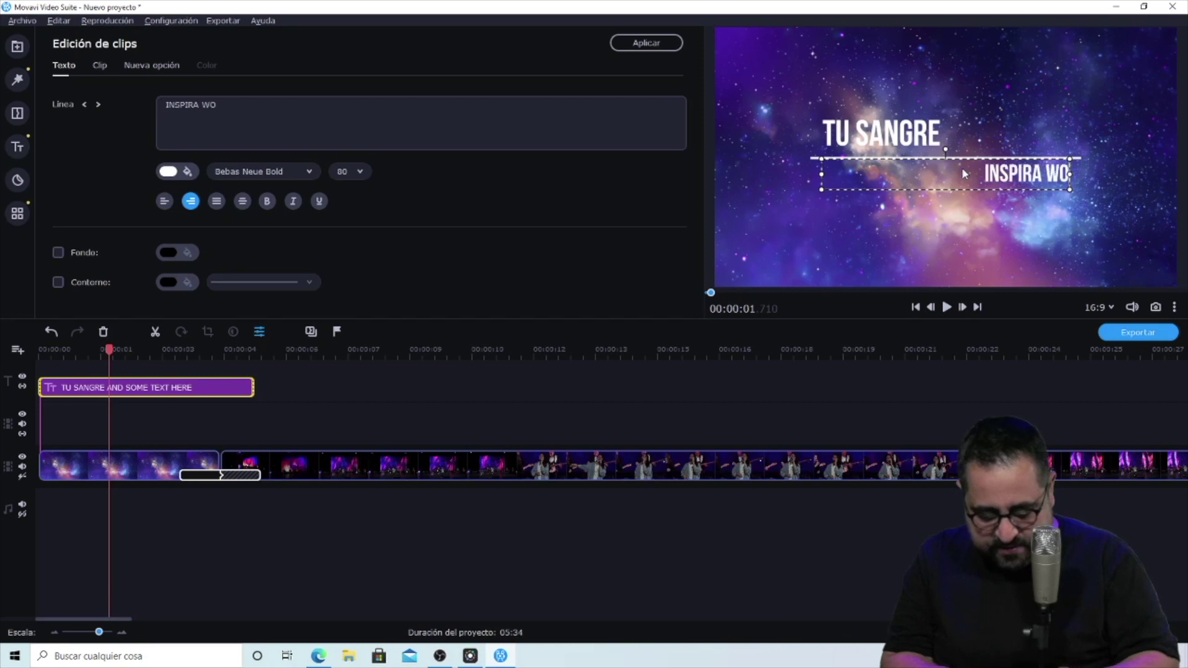
{"action": "type", "text": "RSHIP"}
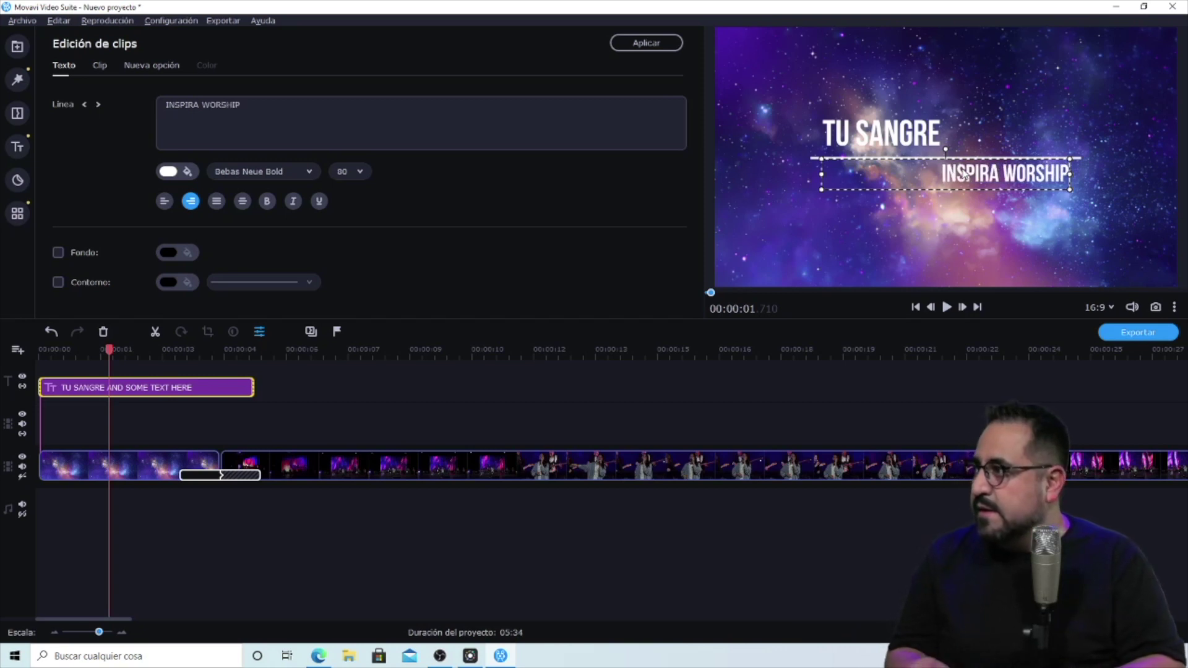
{"action": "left_click", "coordinate": [296, 415]}
{"action": "left_click", "coordinate": [38, 351]}
{"action": "key", "text": "space"}
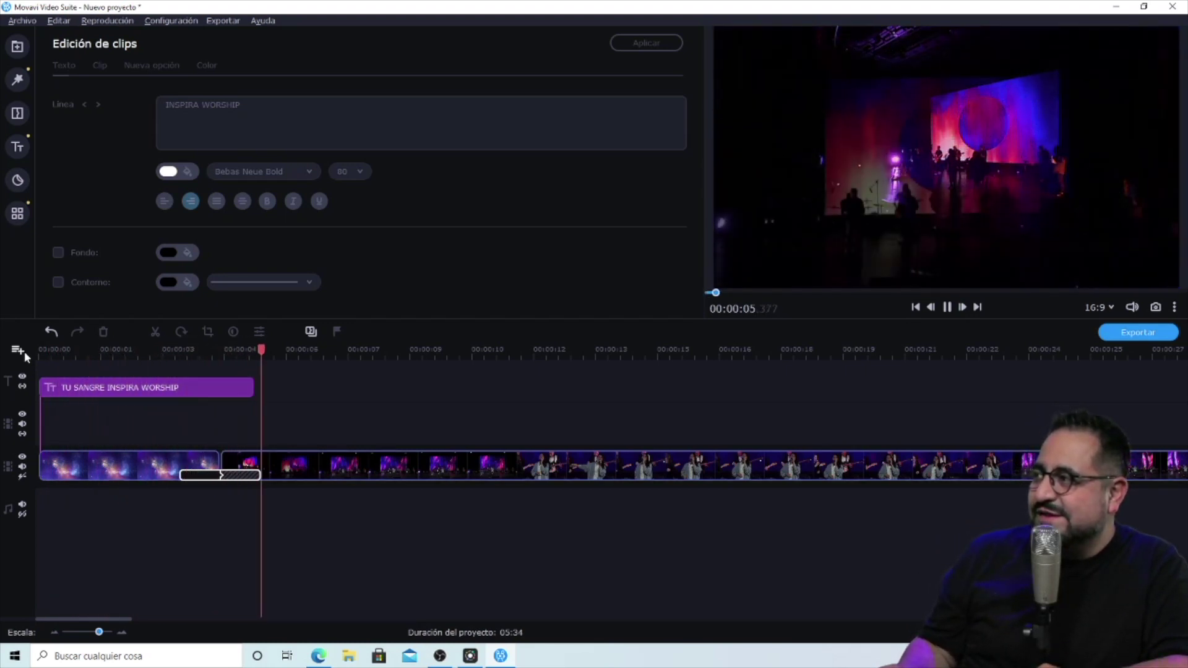
{"action": "key", "text": "space"}
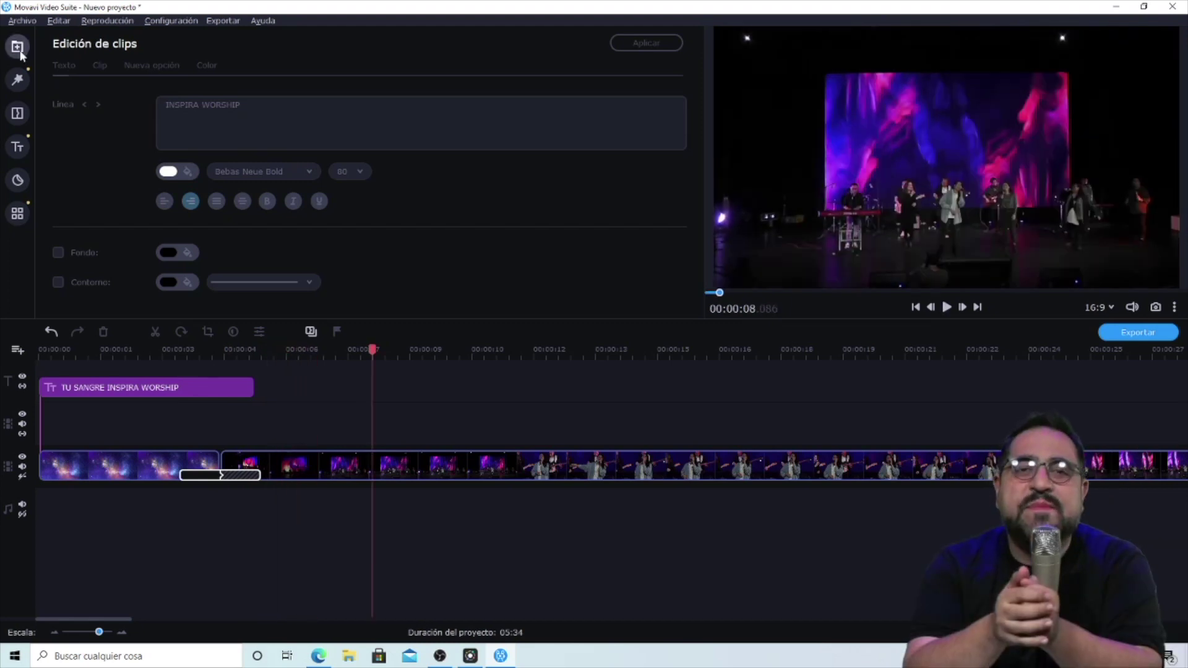